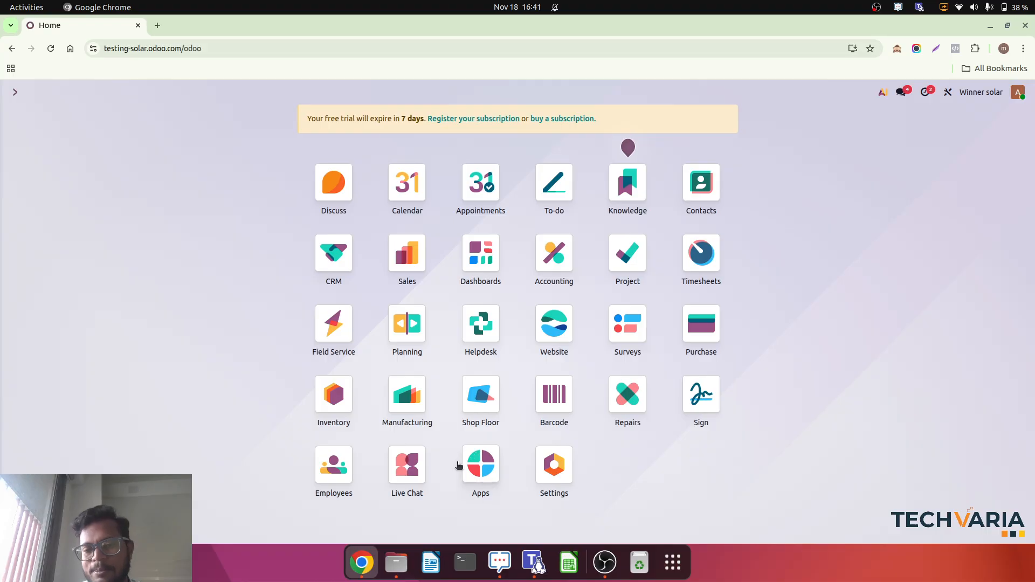
Search the industry apps for "solar" and upgrade the Solar Energy Systems module.
left_click(491, 467)
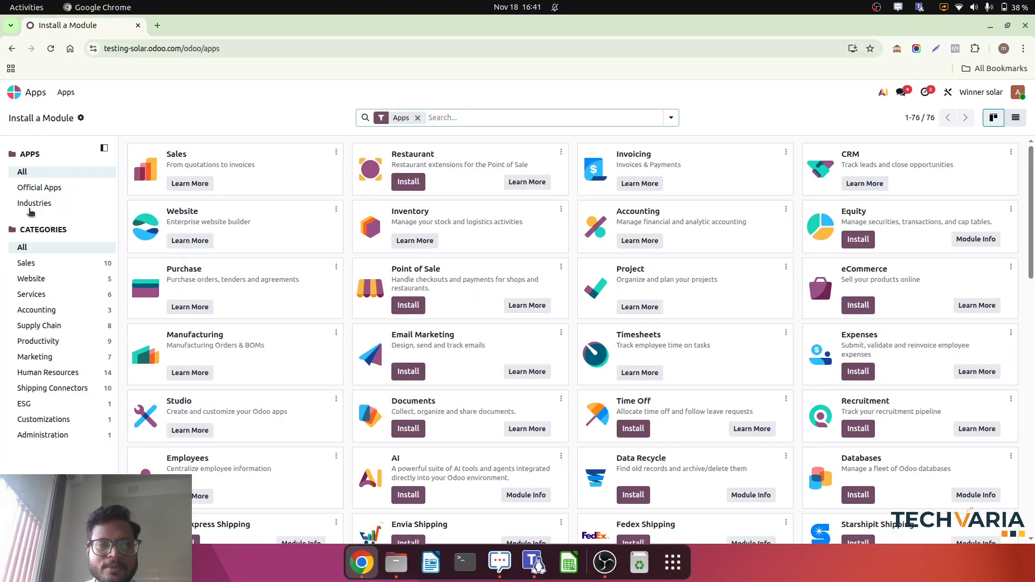
left_click(45, 205)
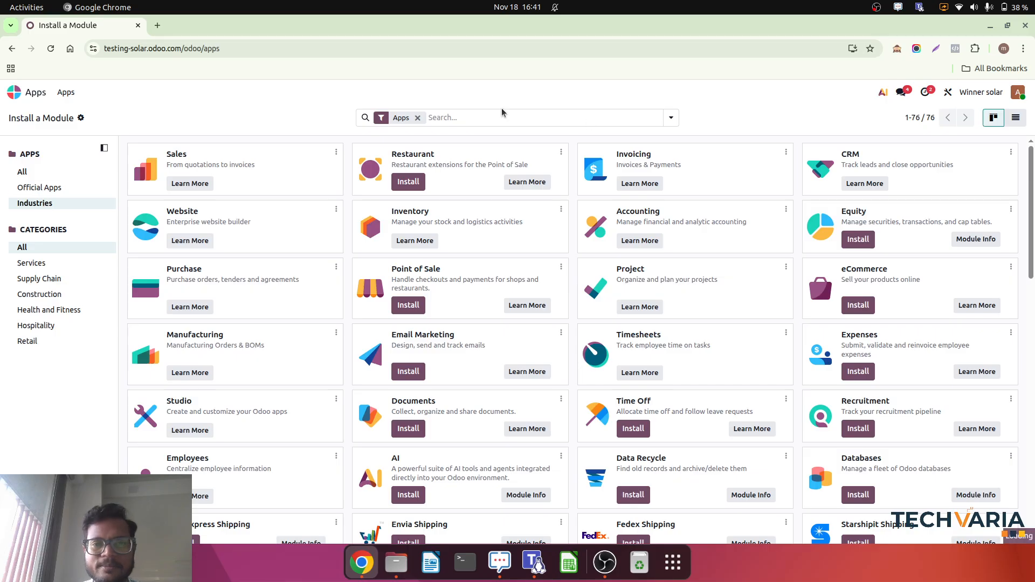
left_click(474, 112)
type("solar")
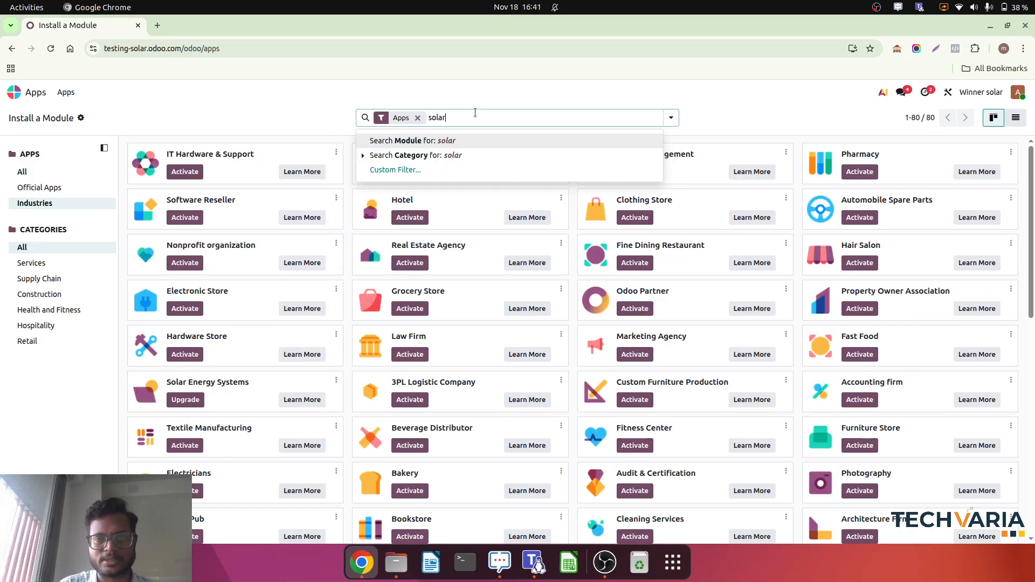
key("Return")
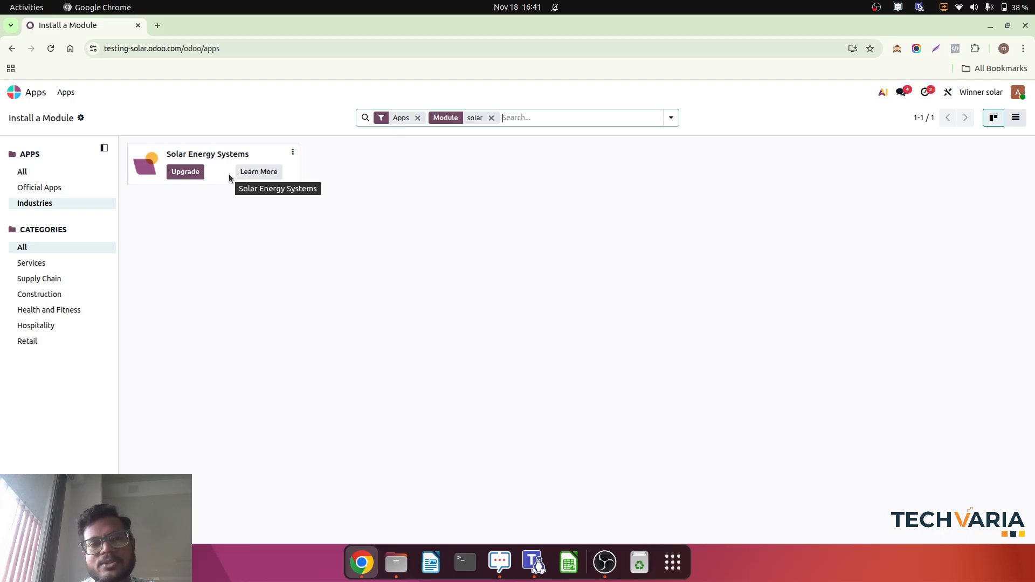
left_click(186, 172)
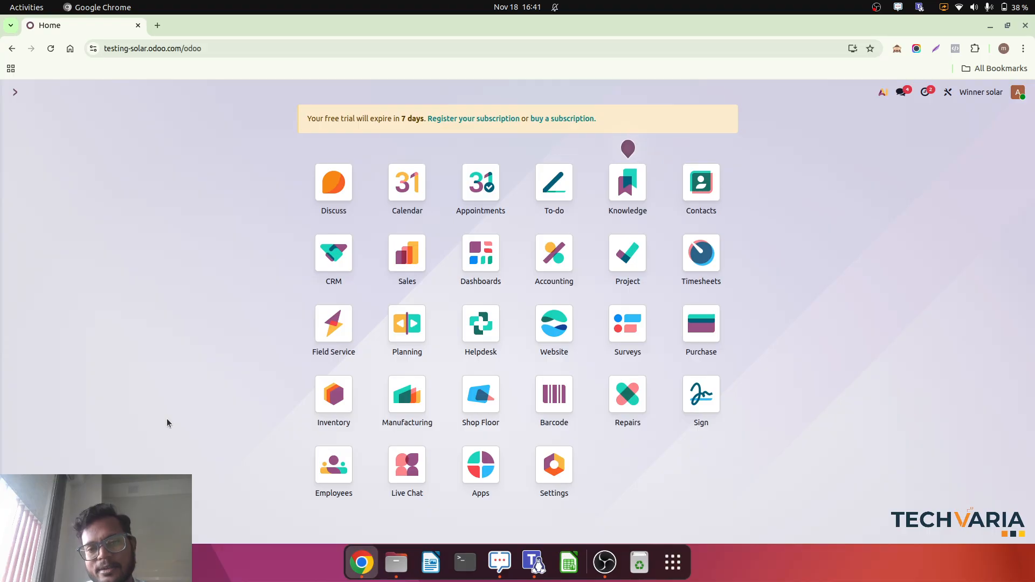
Add a new CRM pipeline opportunity for the company test solar company pvt ltd.
left_click(334, 263)
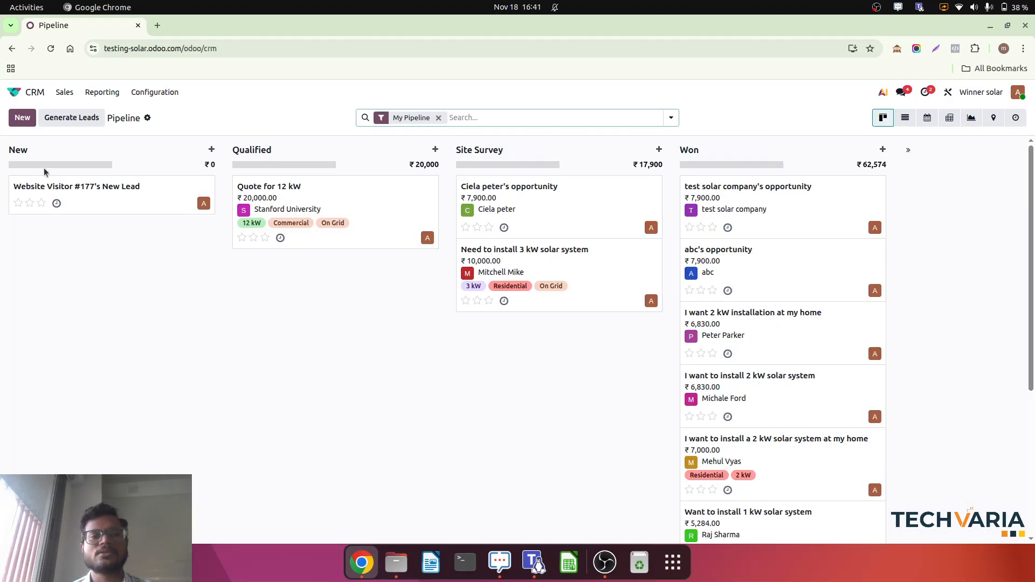
left_click(21, 119)
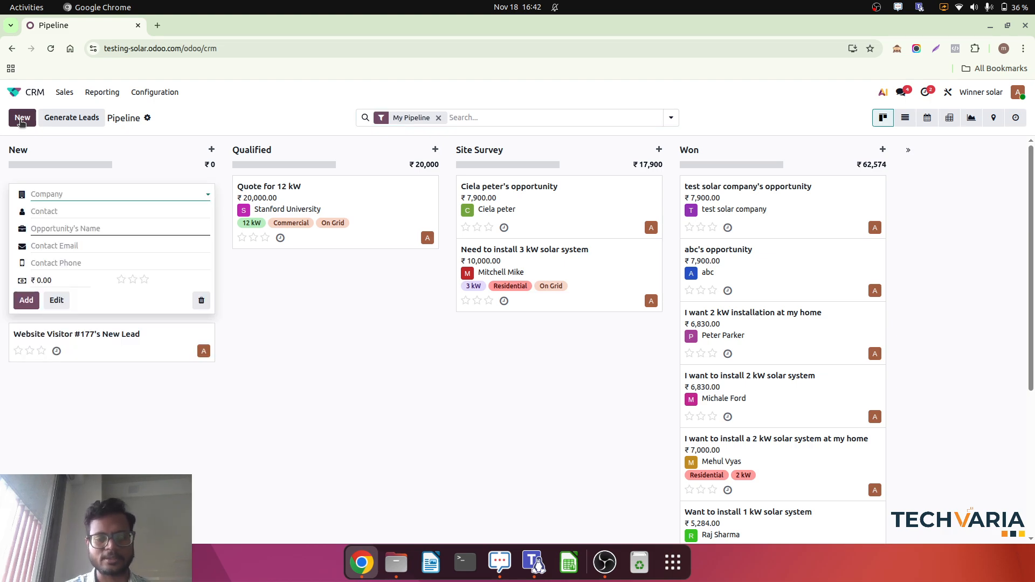
type("test")
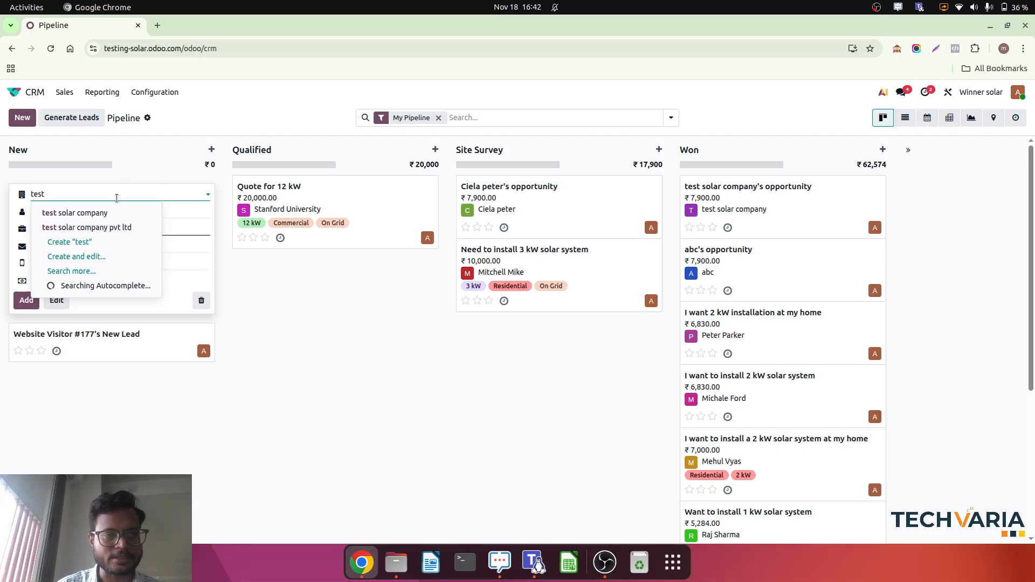
left_click(98, 227)
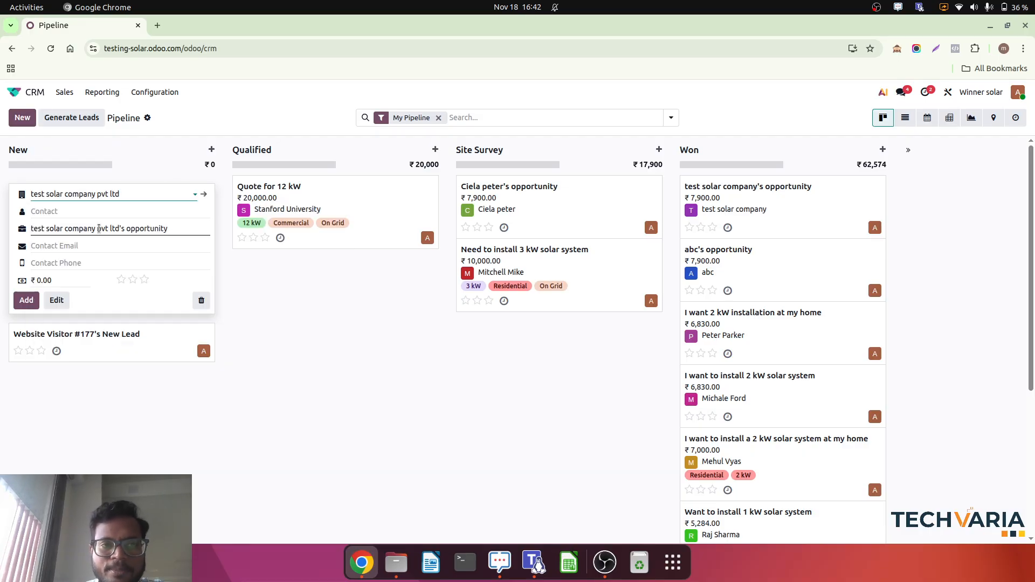
left_click(26, 300)
left_click(281, 446)
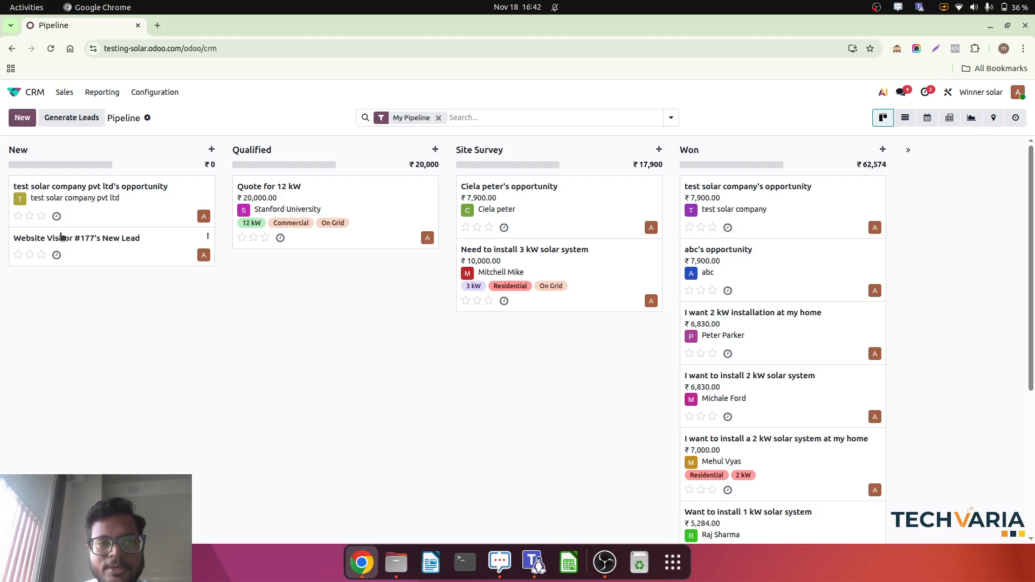
Move the test solar company pvt ltd opportunity to Qualified and schedule a meeting for it on 18 Nov, 5:30 pm to 6:30 pm.
left_click(132, 212)
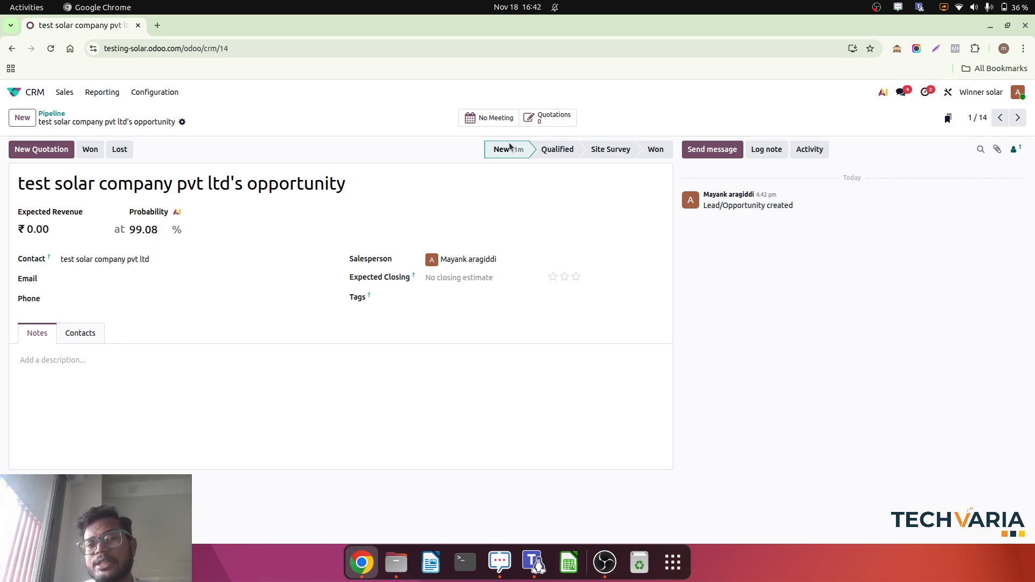
left_click(558, 151)
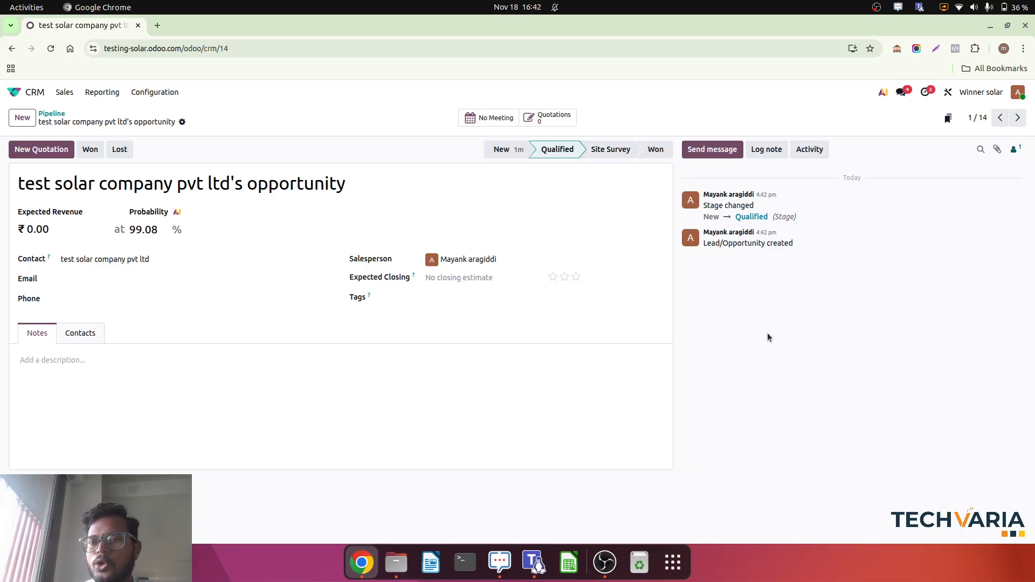
left_click(803, 152)
left_click(417, 255)
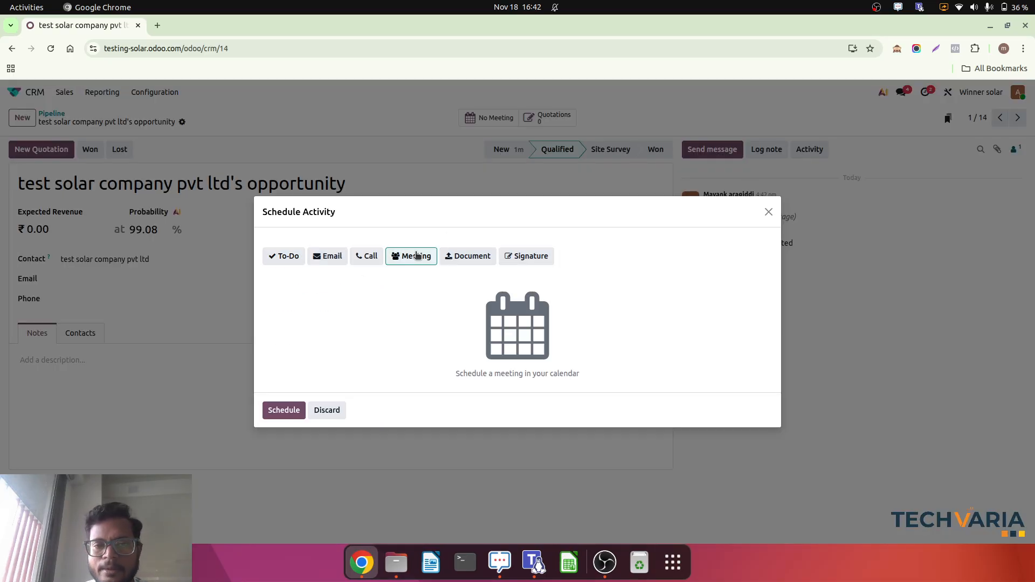
left_click(286, 410)
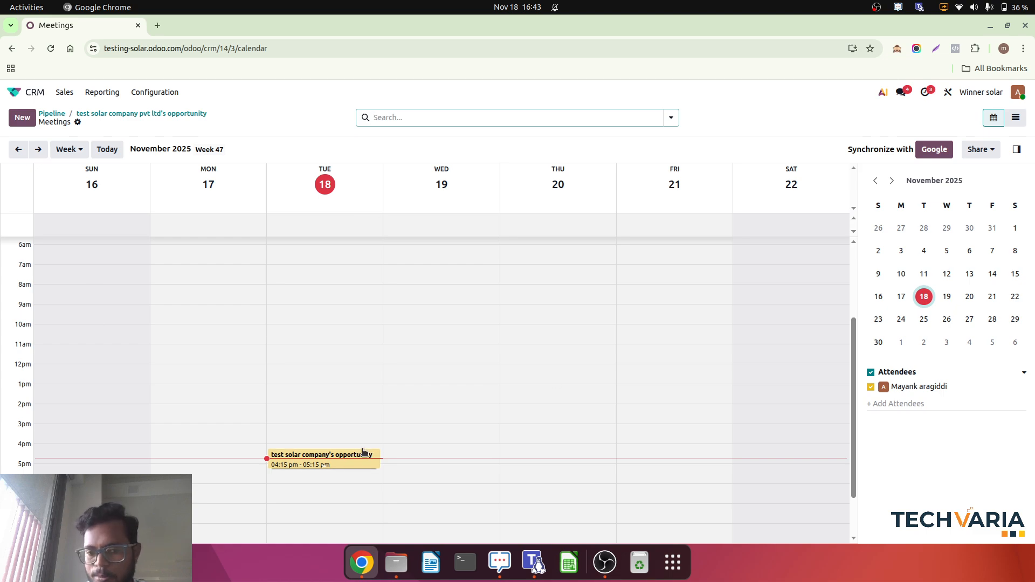
left_click(331, 475)
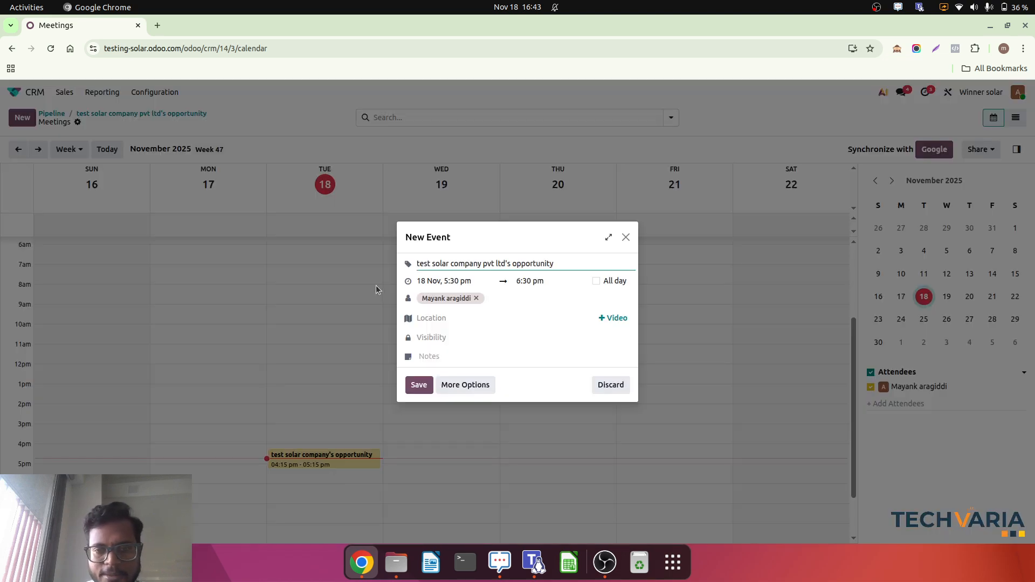
left_click(421, 385)
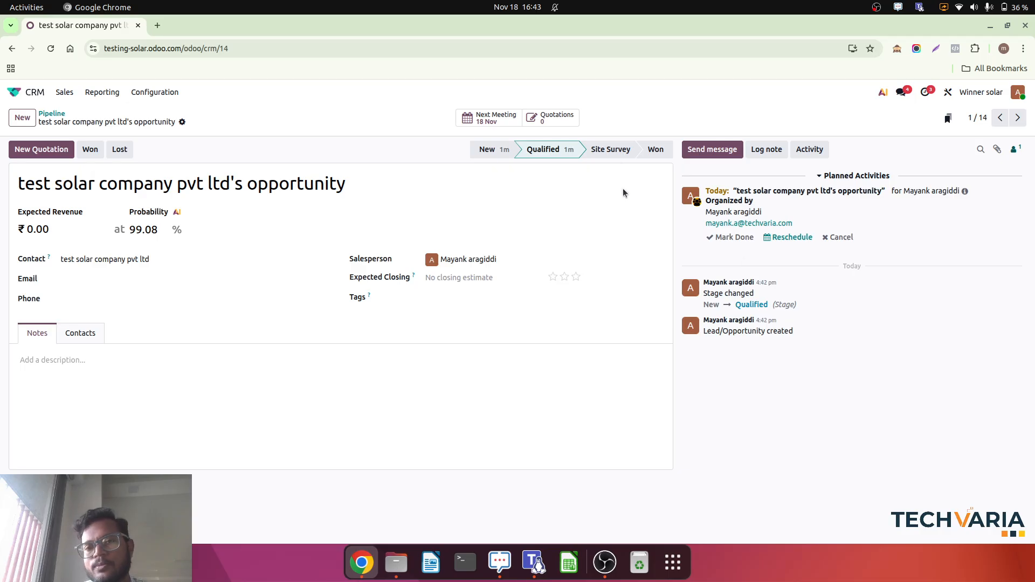
Mark the opportunity's planned meeting as done and move the opportunity to the Site Survey stage.
left_click(722, 238)
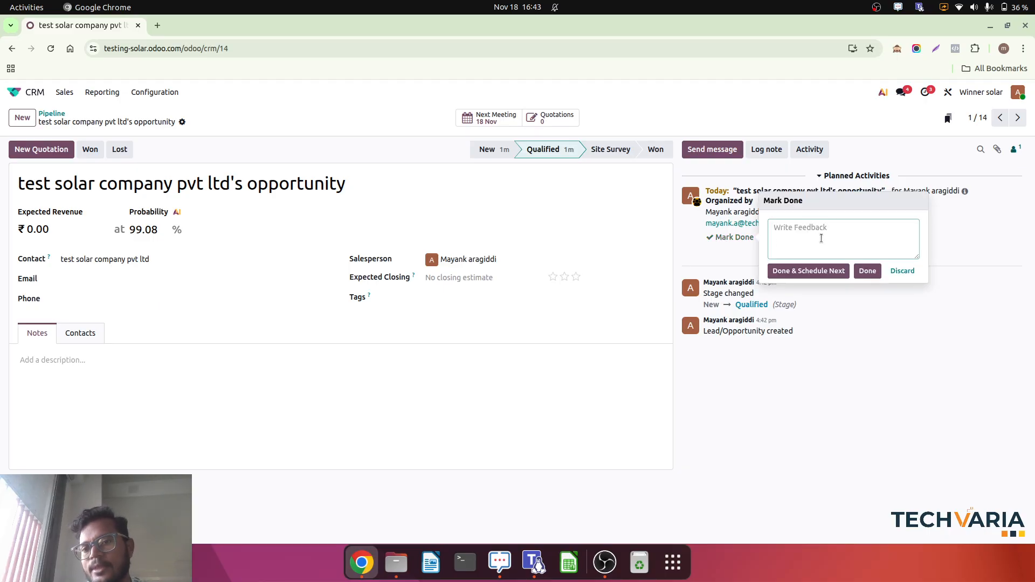
left_click(736, 243)
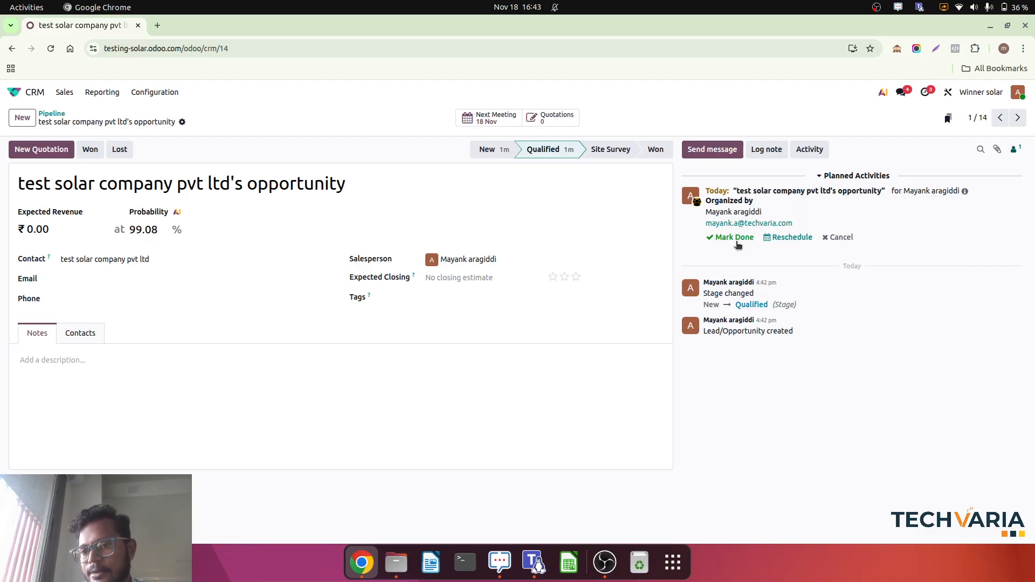
left_click(730, 241)
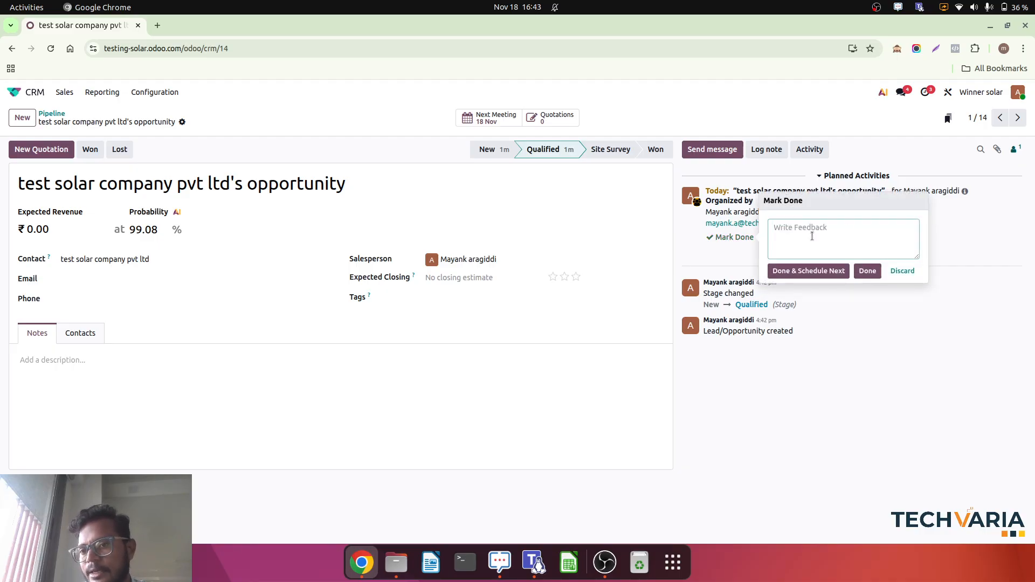
left_click(869, 274)
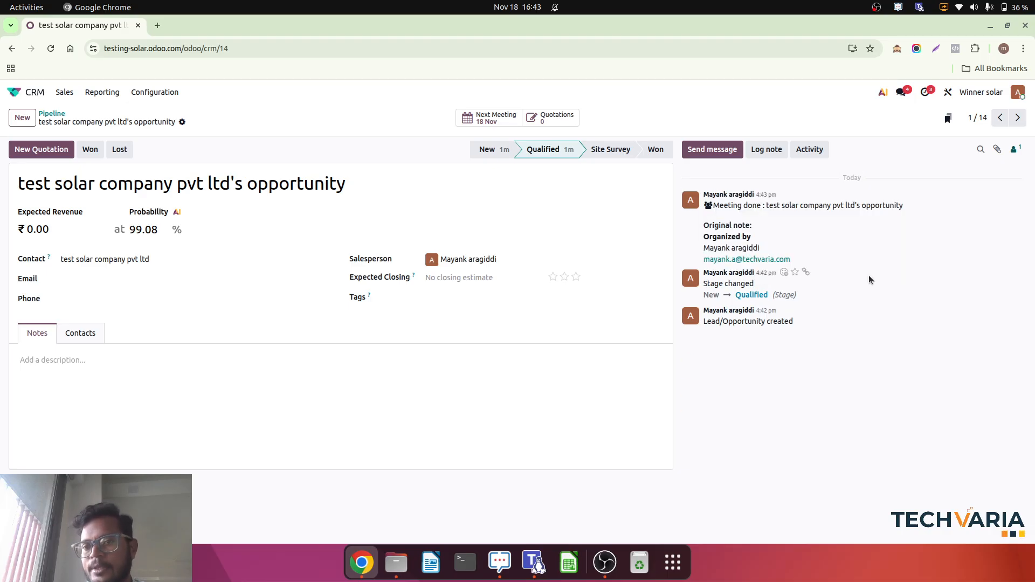
left_click(618, 151)
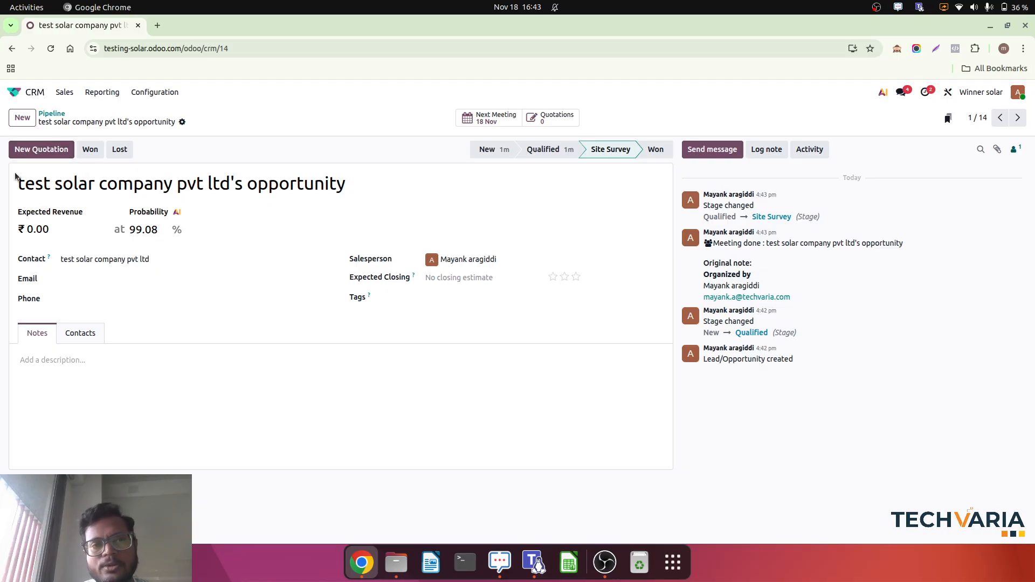
Create a quotation from the opportunity with the 5 kW (On grid) quotation template and save it.
left_click(41, 150)
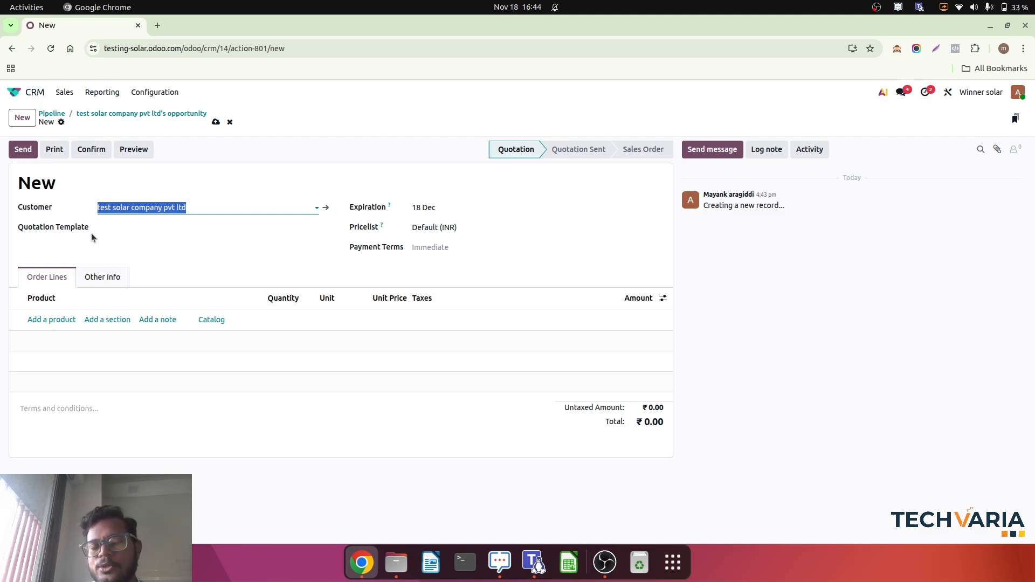
left_click(184, 228)
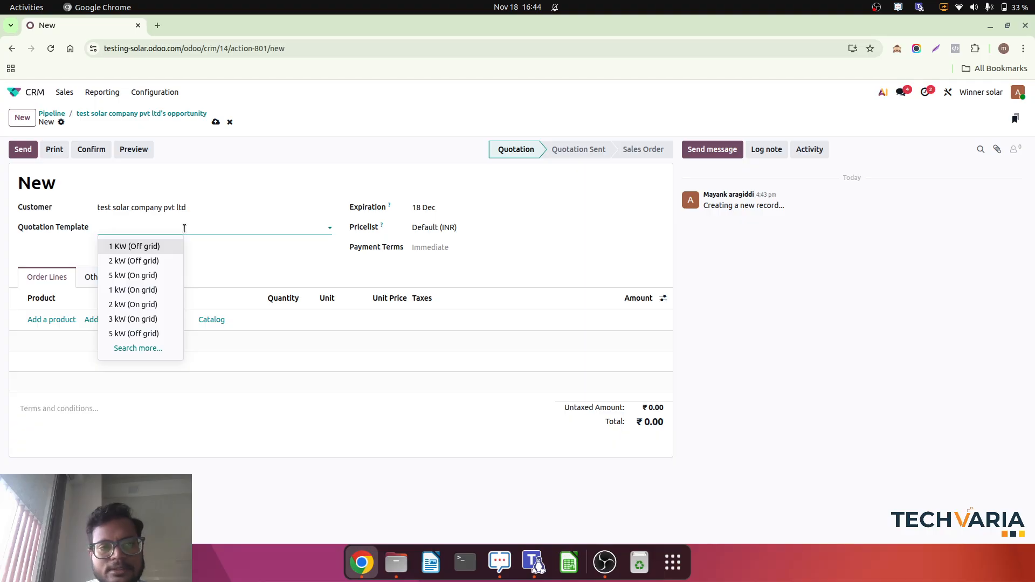
left_click(152, 276)
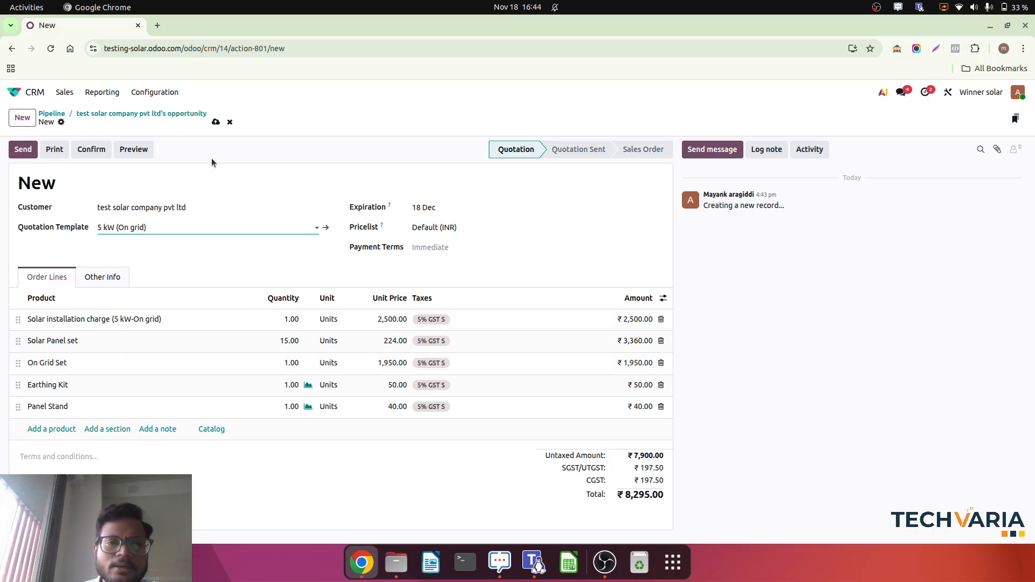
left_click(215, 122)
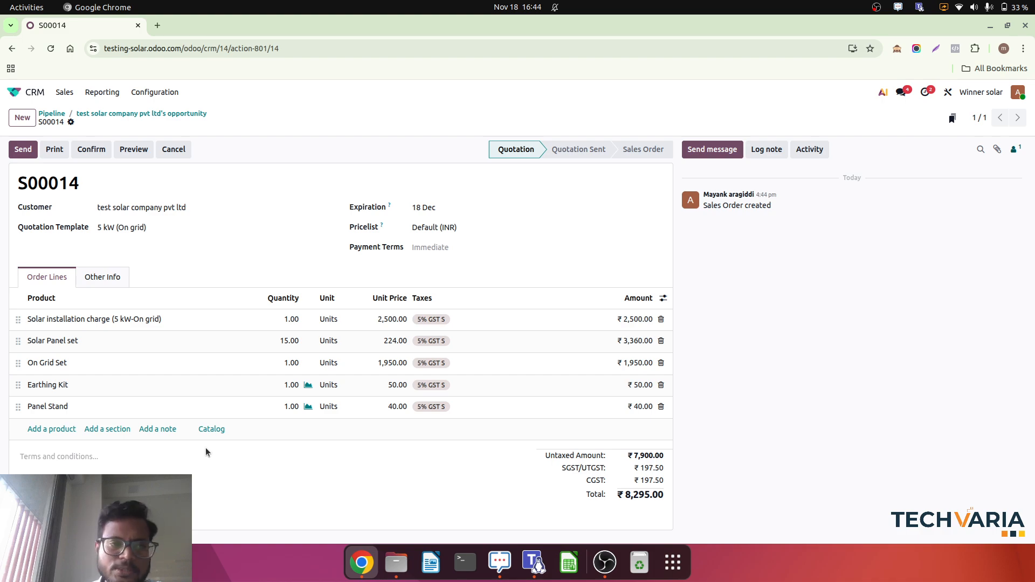
Examine the components in the Solar Panel set's bill of materials and return to the quotation.
left_click(67, 345)
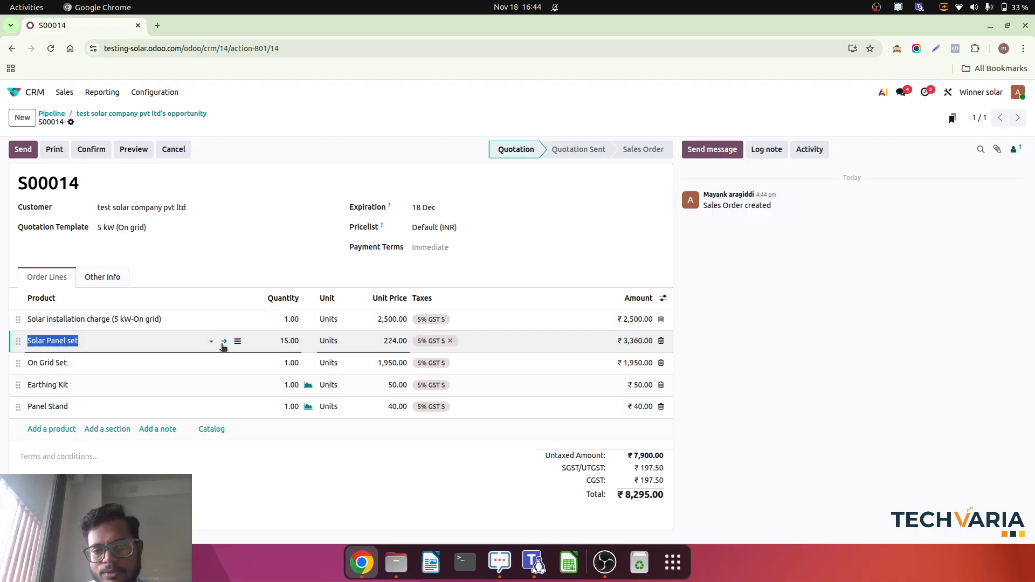
left_click(224, 342)
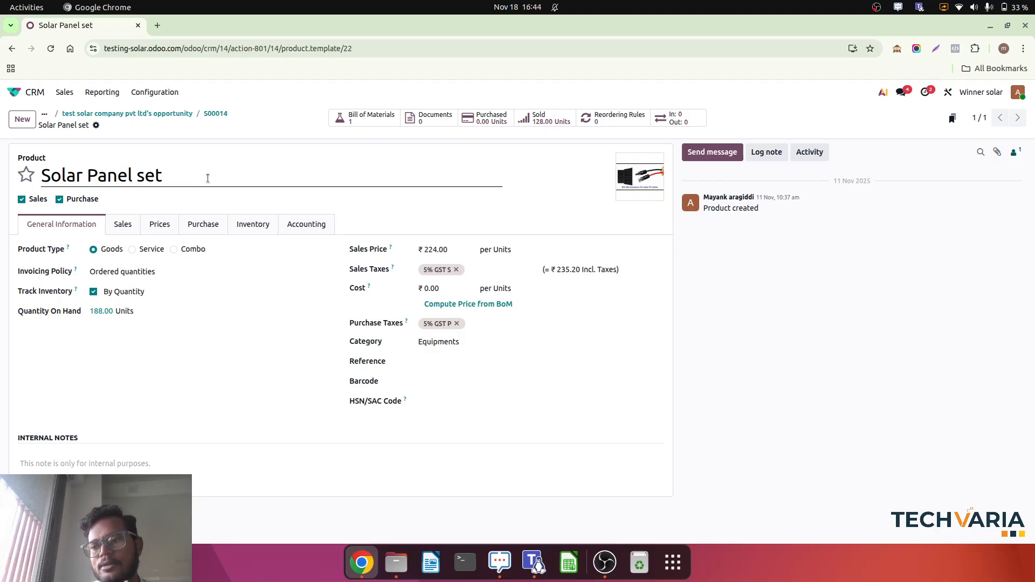
left_click(352, 123)
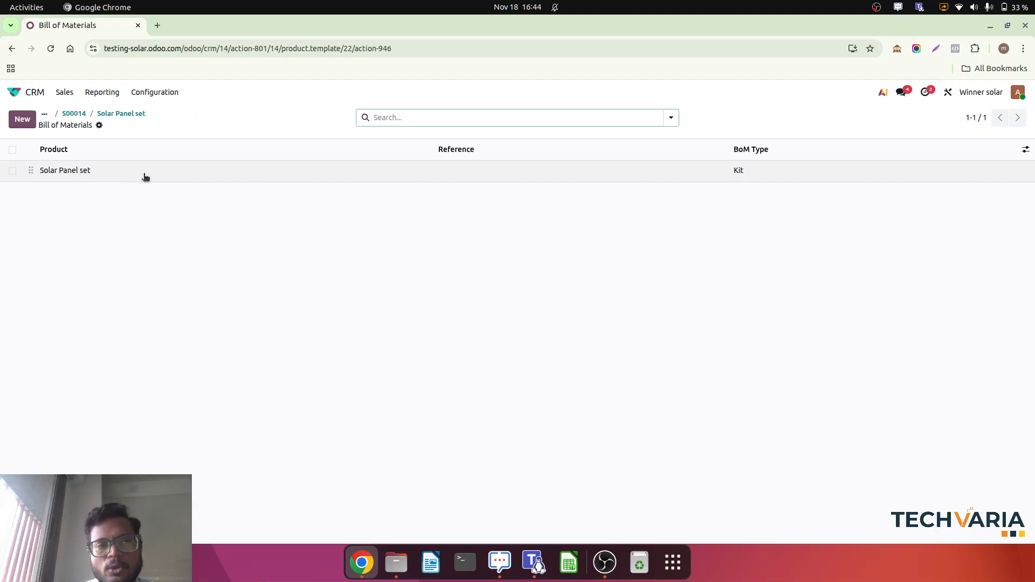
left_click(144, 175)
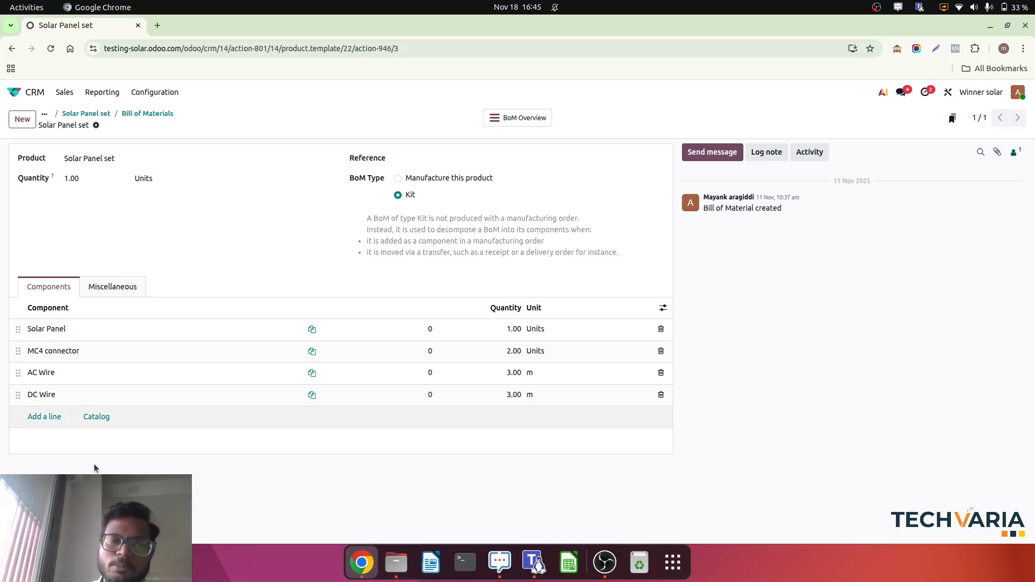
left_click(156, 114)
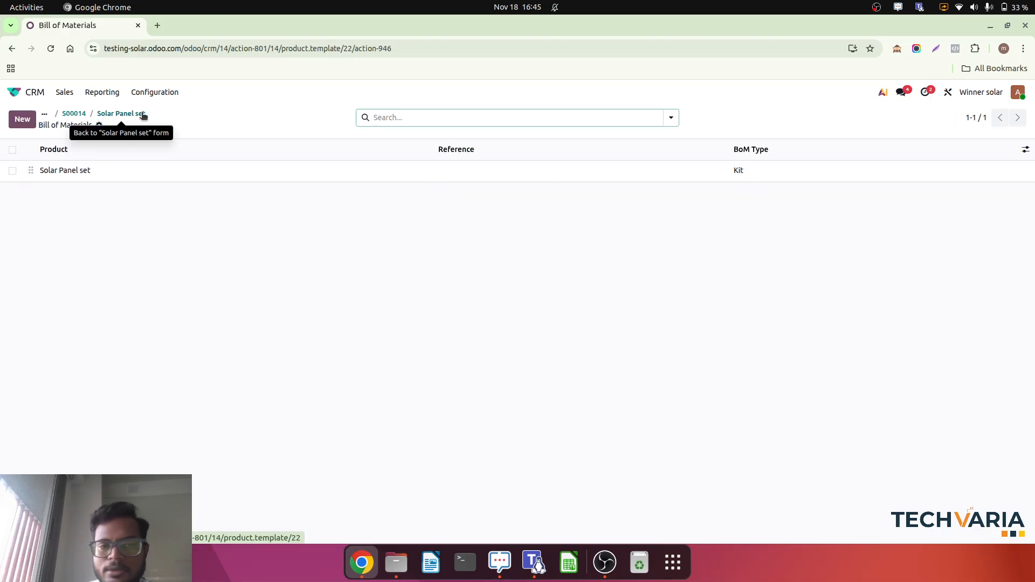
left_click(142, 114)
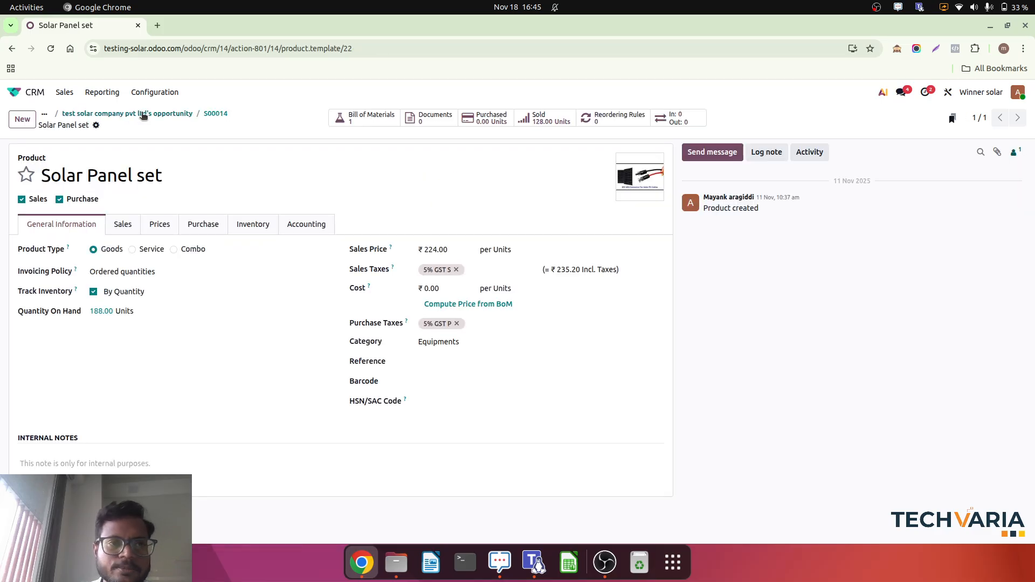
left_click(219, 113)
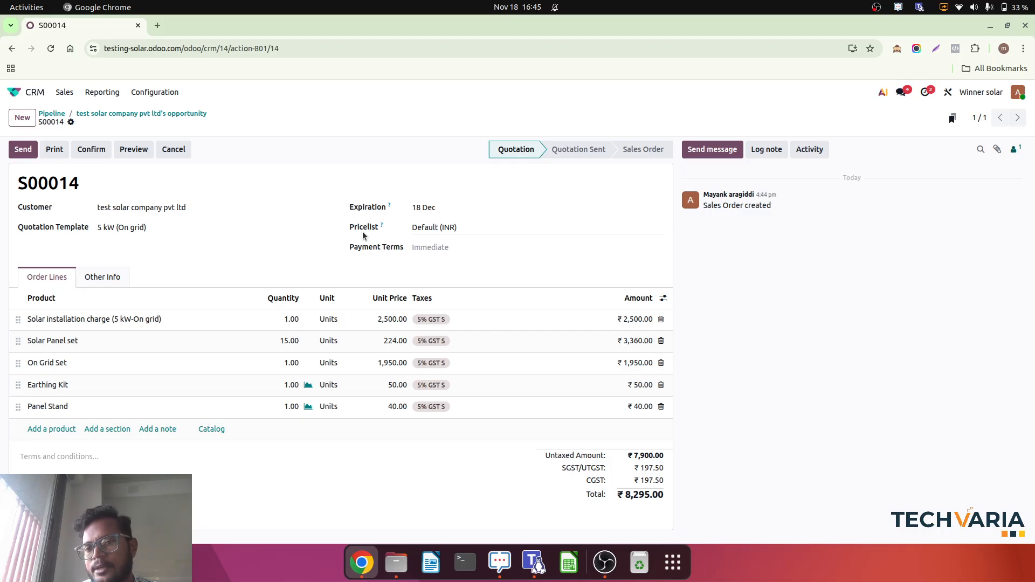
Confirm the quotation as a sales order and open its delivery order to review the product lines.
left_click(92, 150)
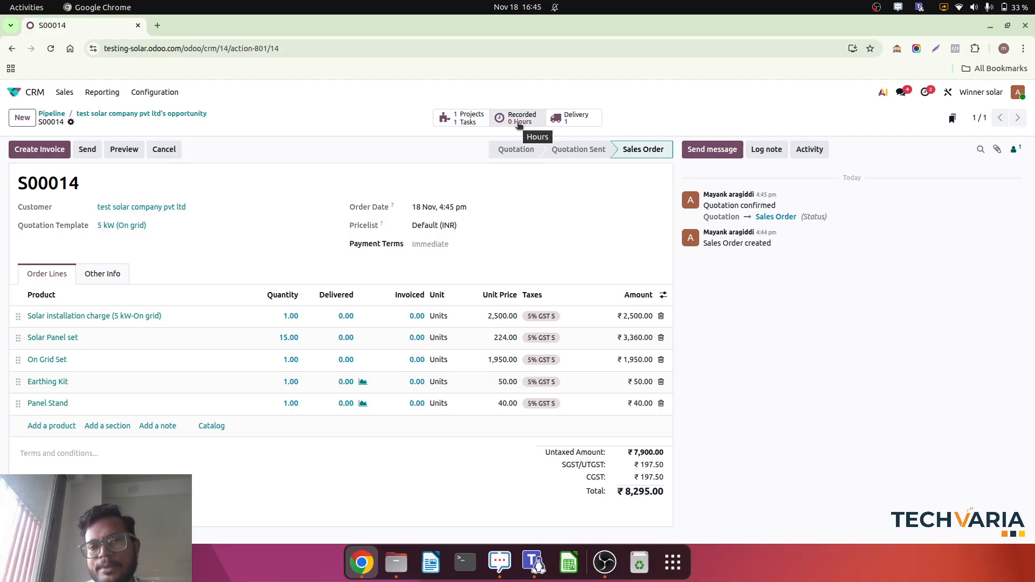
left_click(576, 120)
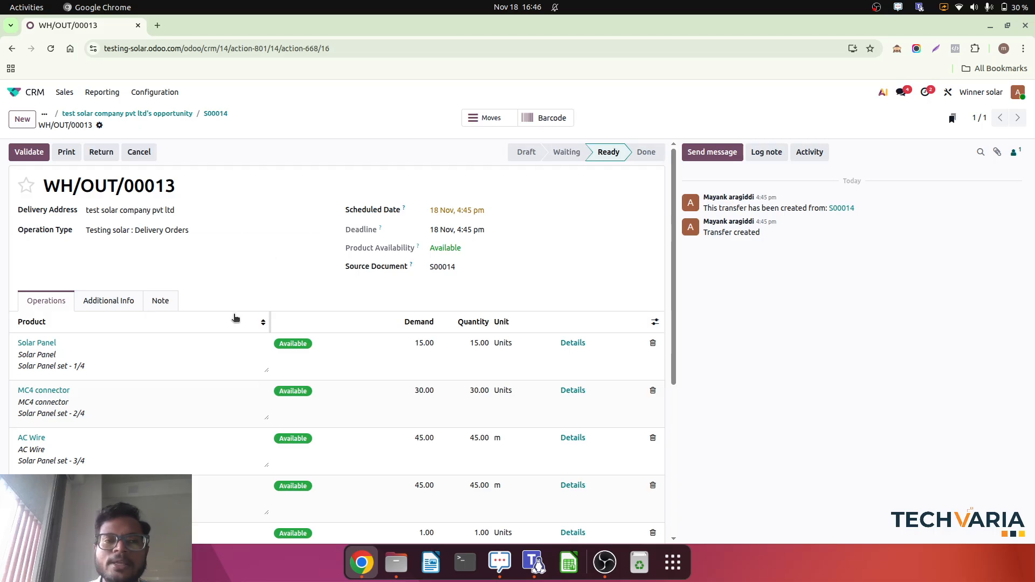
scroll(235, 318, "down", 5)
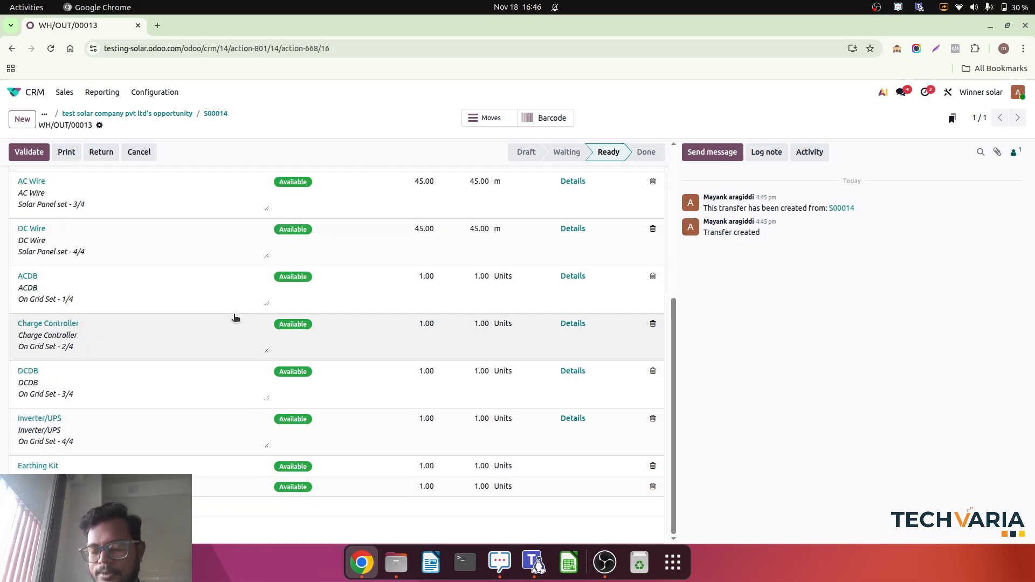
Review the product lines of the delivery order and validate the delivery.
scroll(236, 318, "up", 5)
scroll(236, 319, "down", 5)
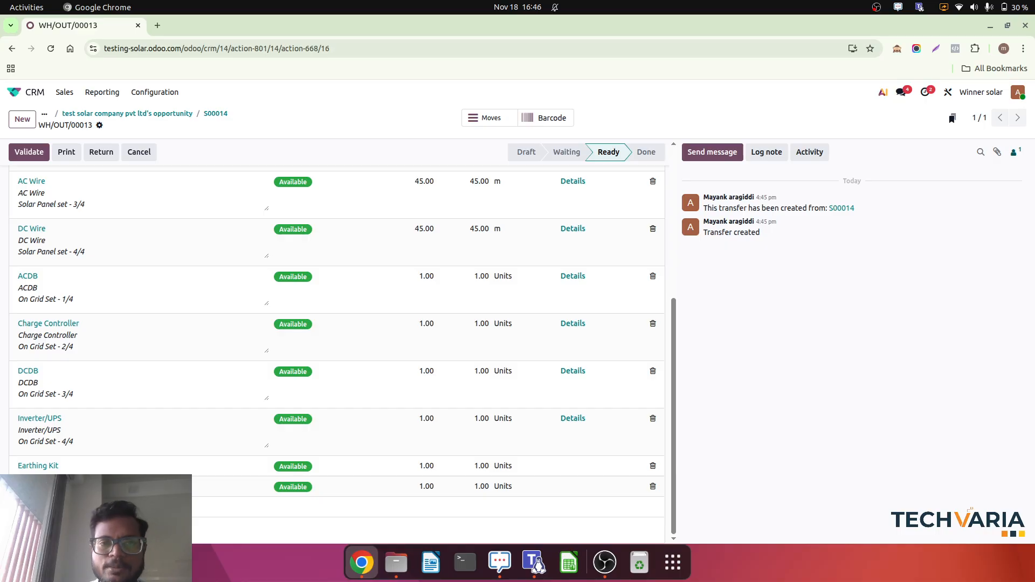
scroll(179, 261, "up", 5)
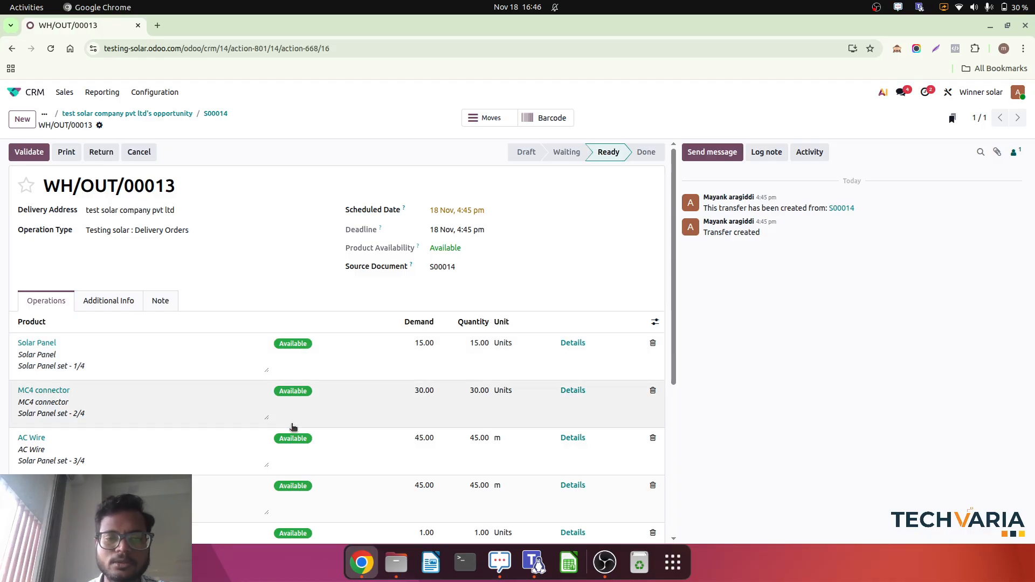
scroll(293, 426, "down", 5)
scroll(293, 426, "up", 5)
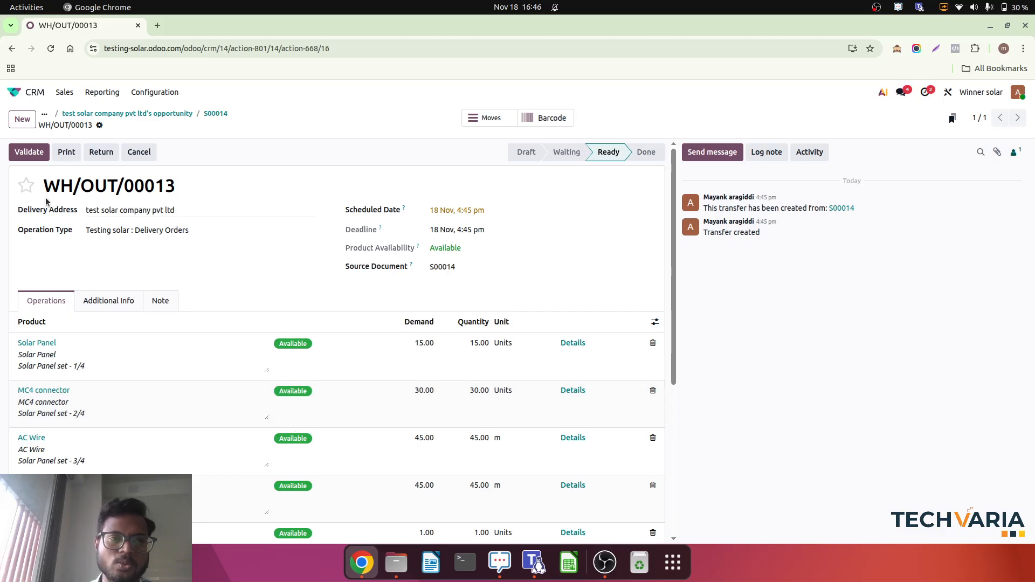
left_click(28, 145)
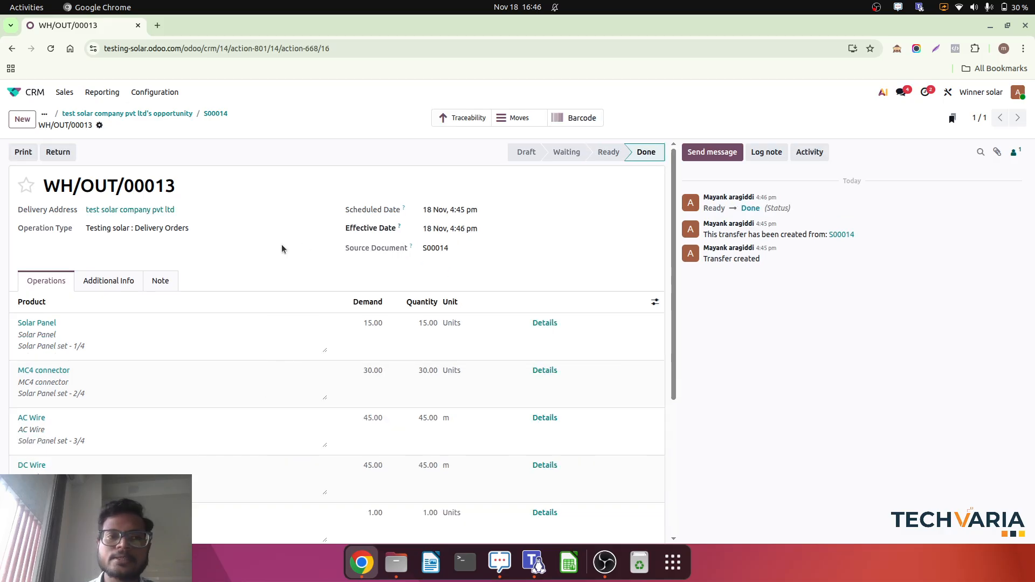
Examine the lot and serial numbers in the delivery's traceability report and return to the sales order.
left_click(459, 119)
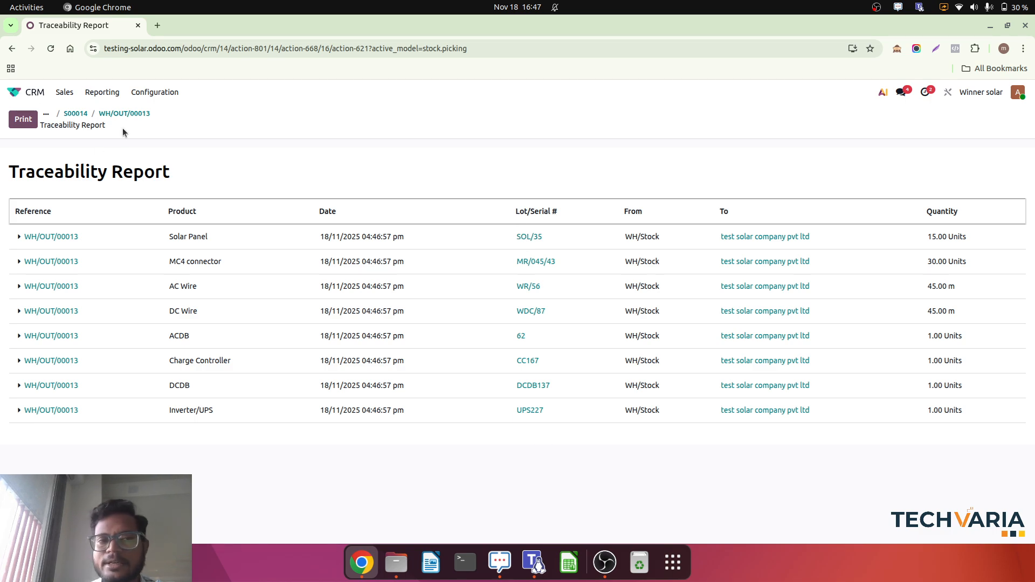
left_click(131, 115)
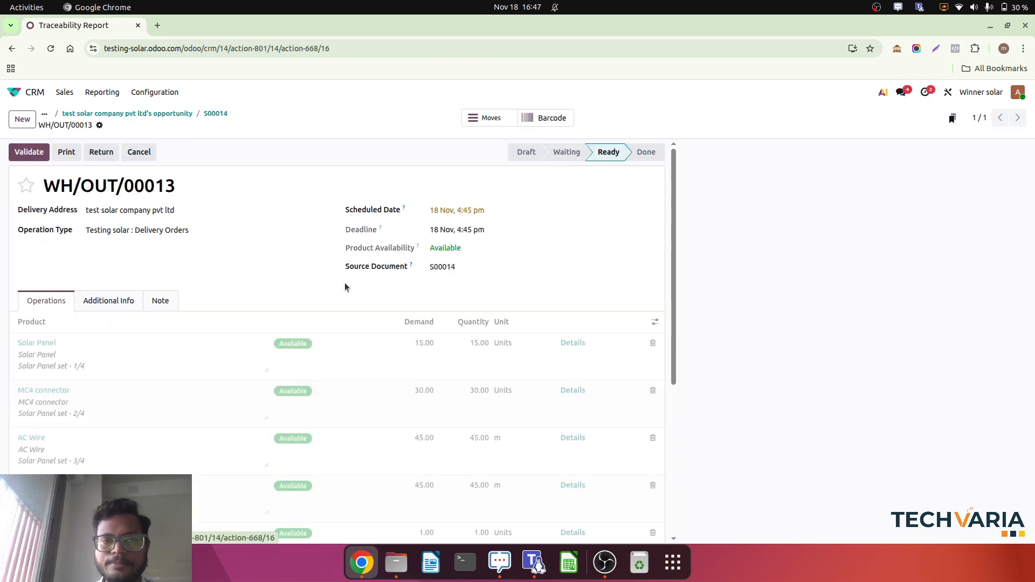
left_click(215, 114)
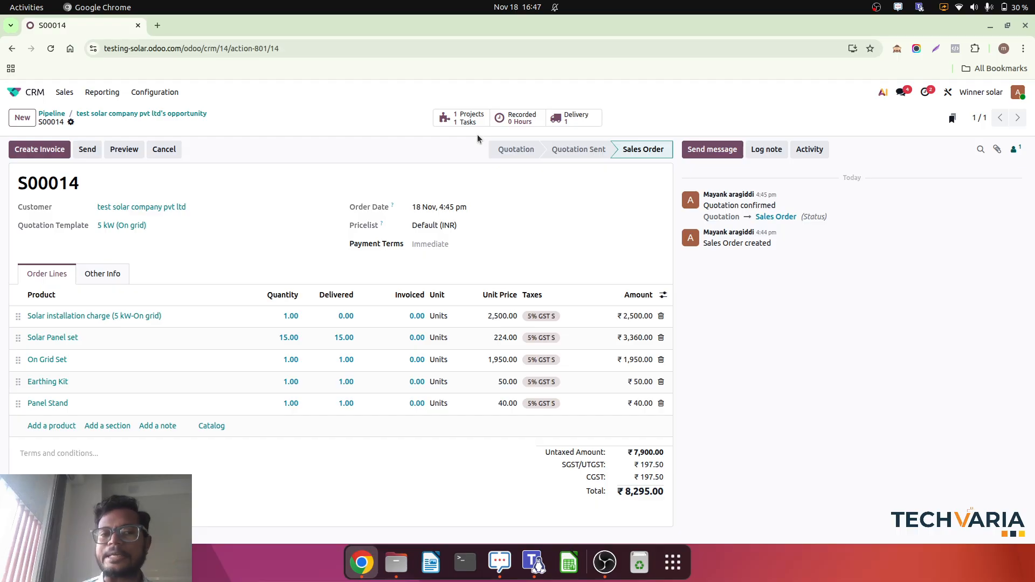
Switch to the Project app and open test solar company pvt ltd's installation task in the Solar Installation Project.
left_click(33, 93)
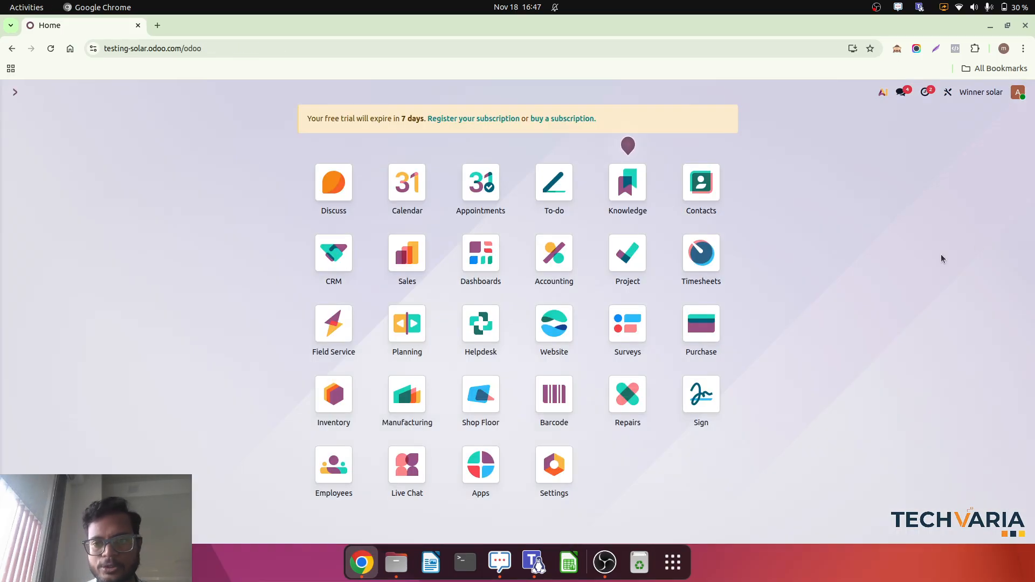
left_click(623, 266)
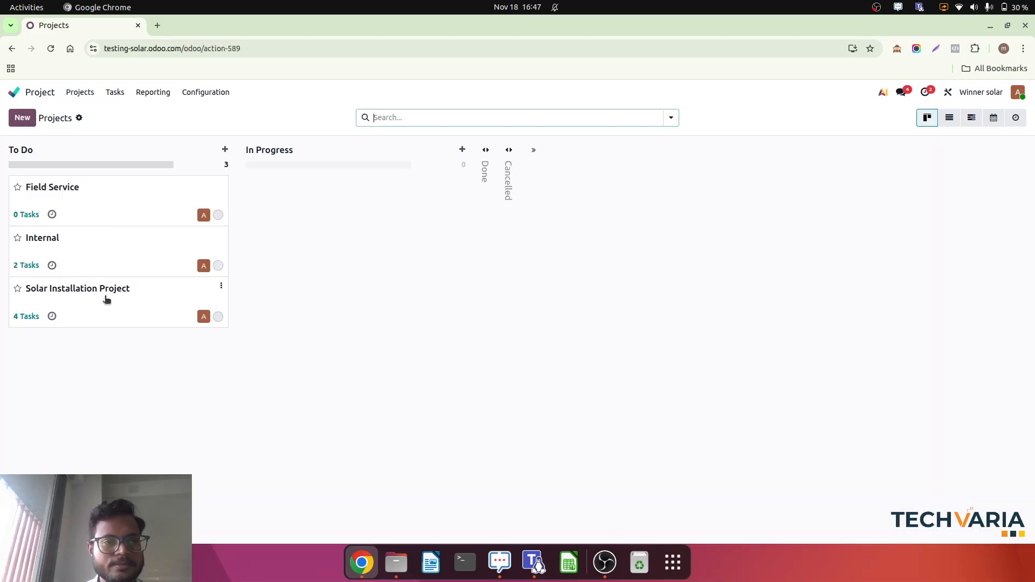
left_click(107, 300)
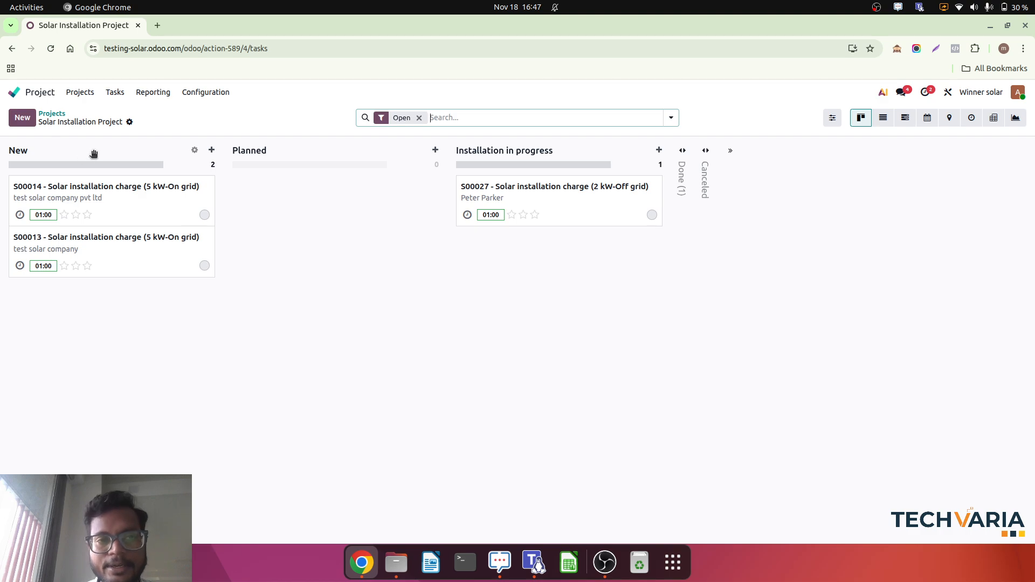
left_click(134, 199)
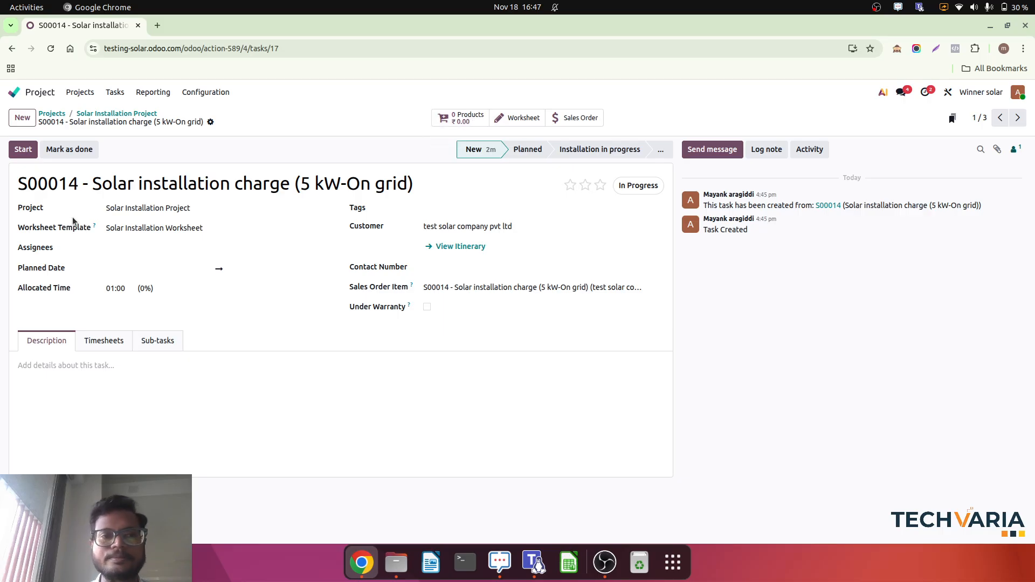
Assign an employee to the task and plan it from 18 Nov, 4:00 pm to 19 Nov, 5:00 pm.
left_click(159, 251)
left_click(168, 267)
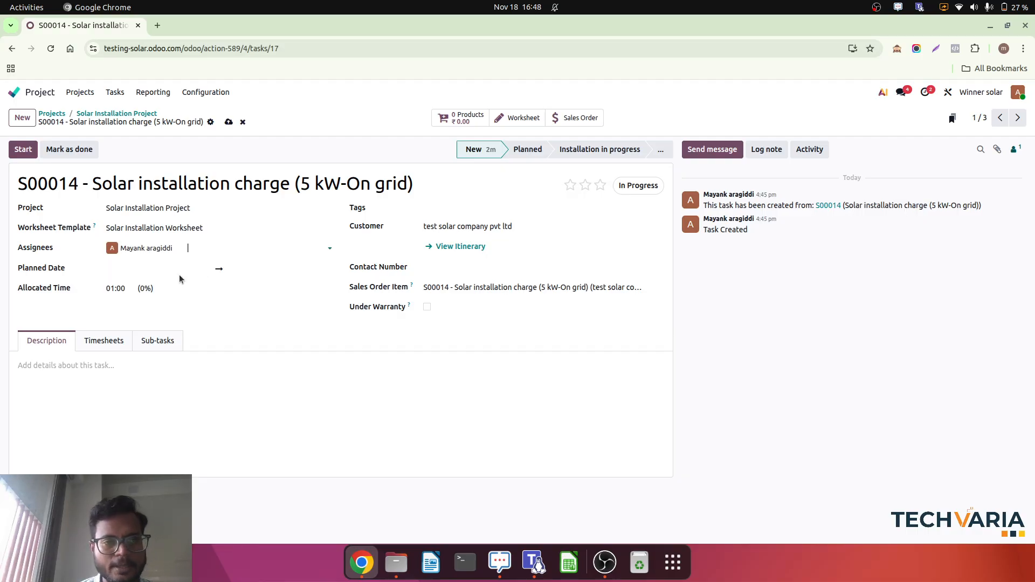
left_click(181, 269)
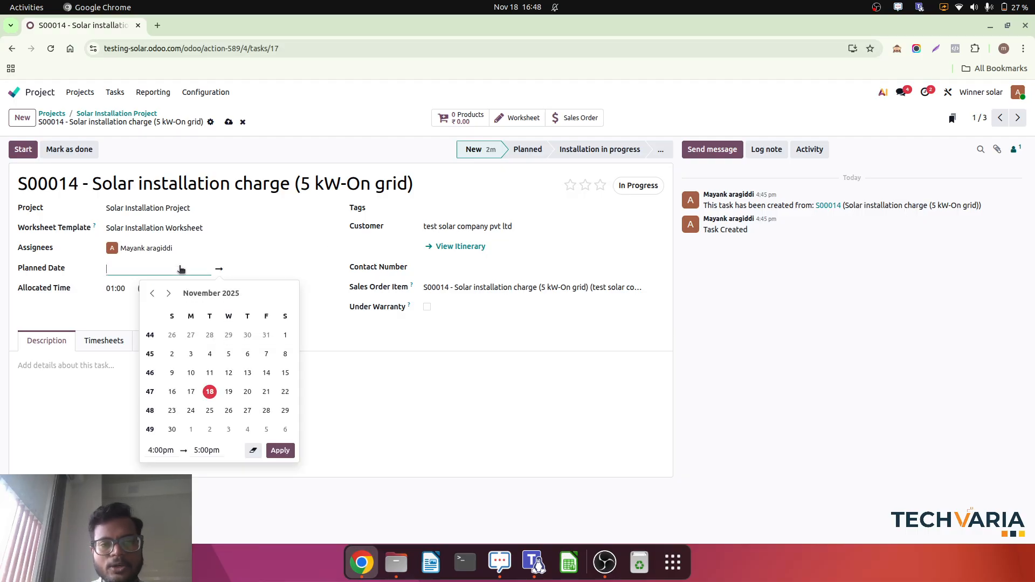
left_click(210, 391)
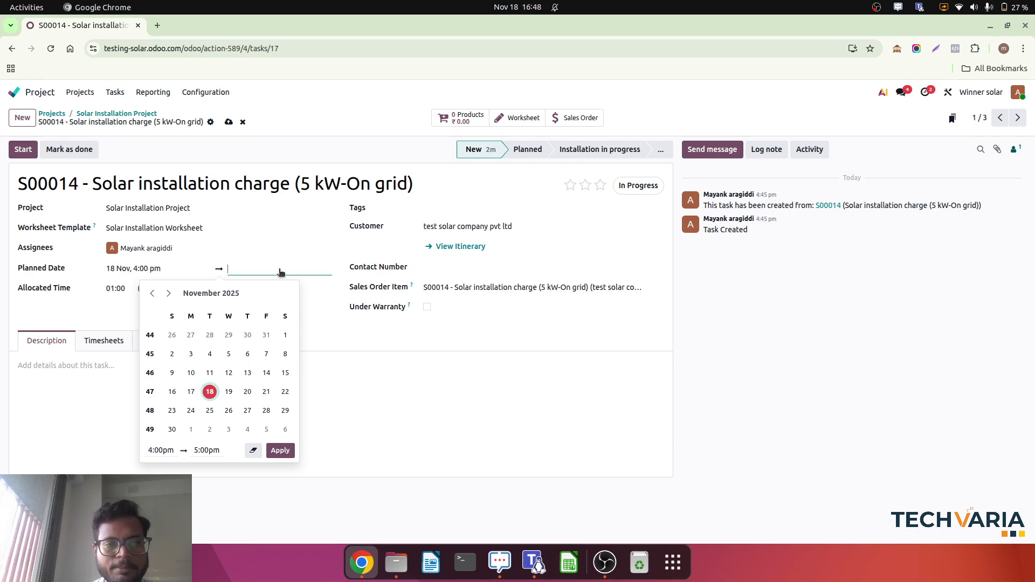
left_click(227, 396)
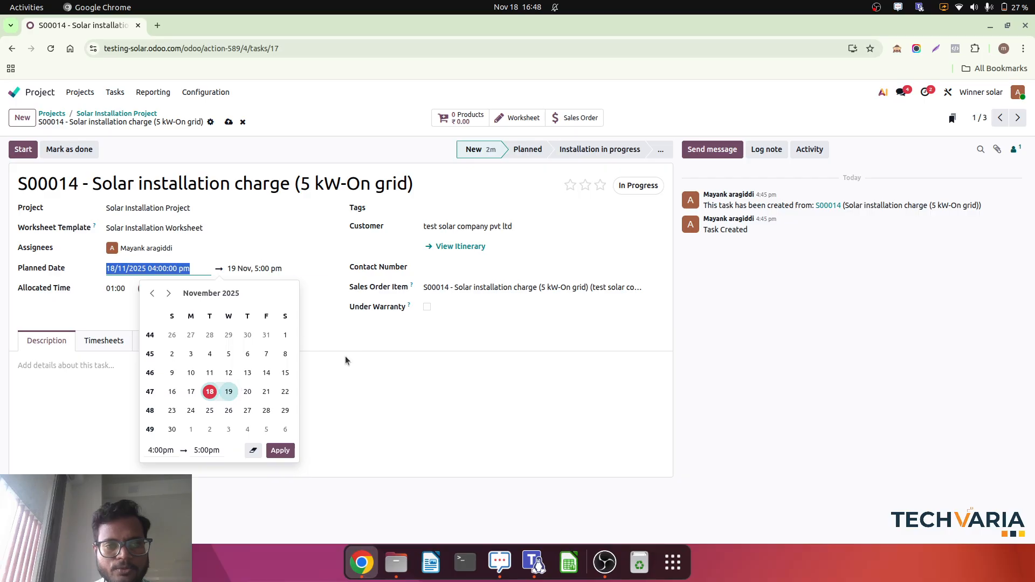
left_click(383, 325)
Set the task's allocated time to 8 hours and save the task.
left_click(120, 288)
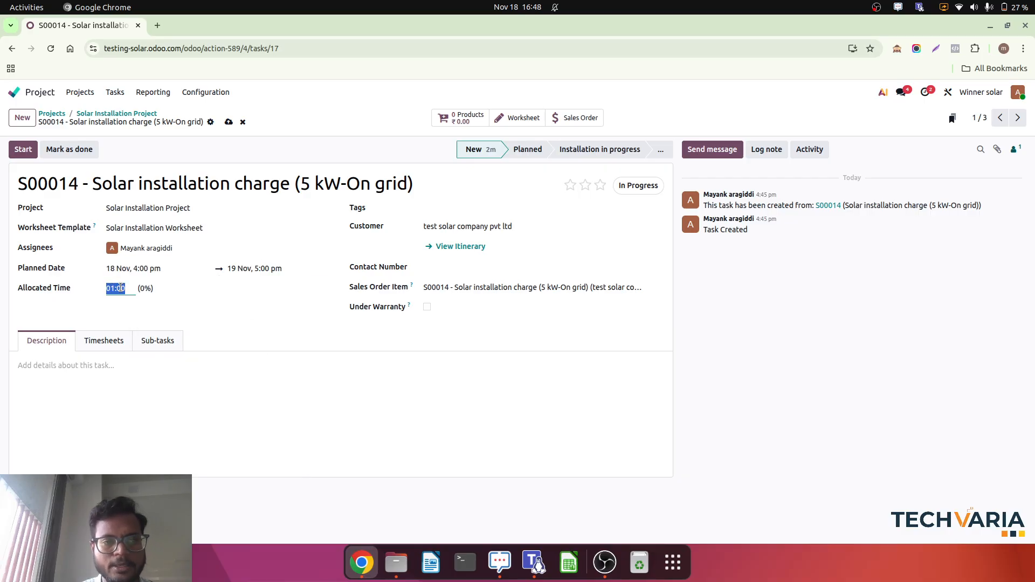
type("8")
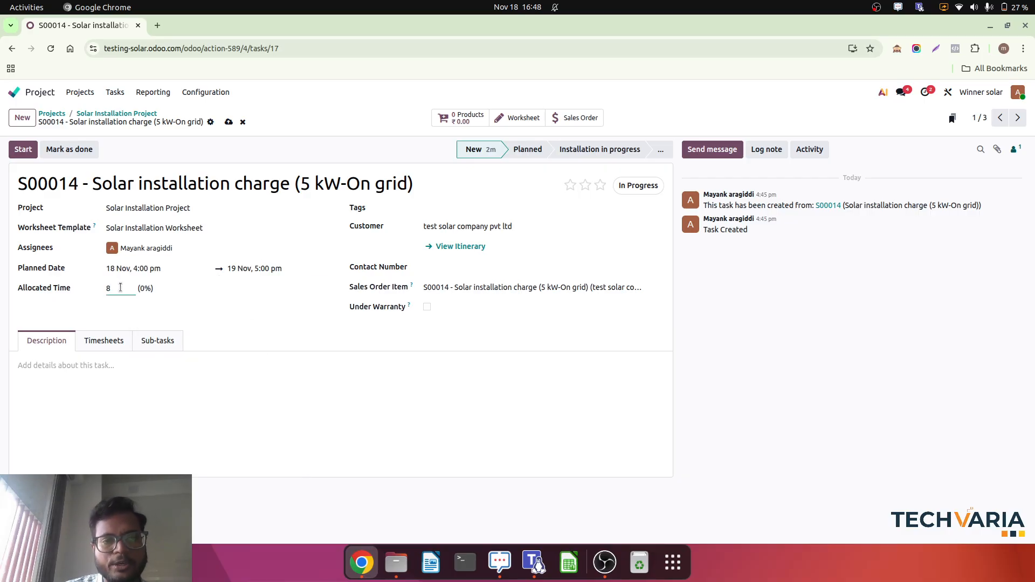
left_click(257, 305)
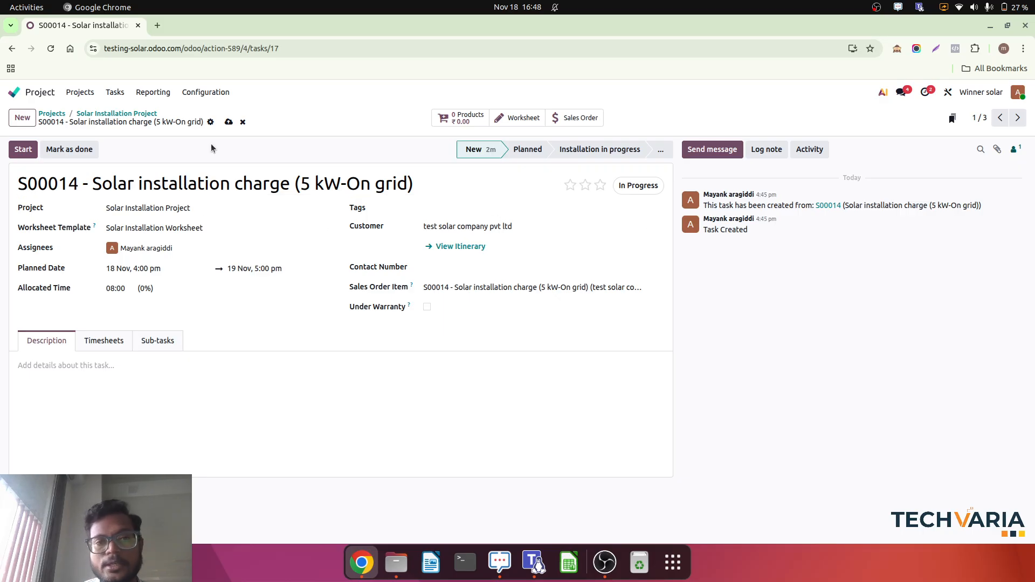
left_click(230, 123)
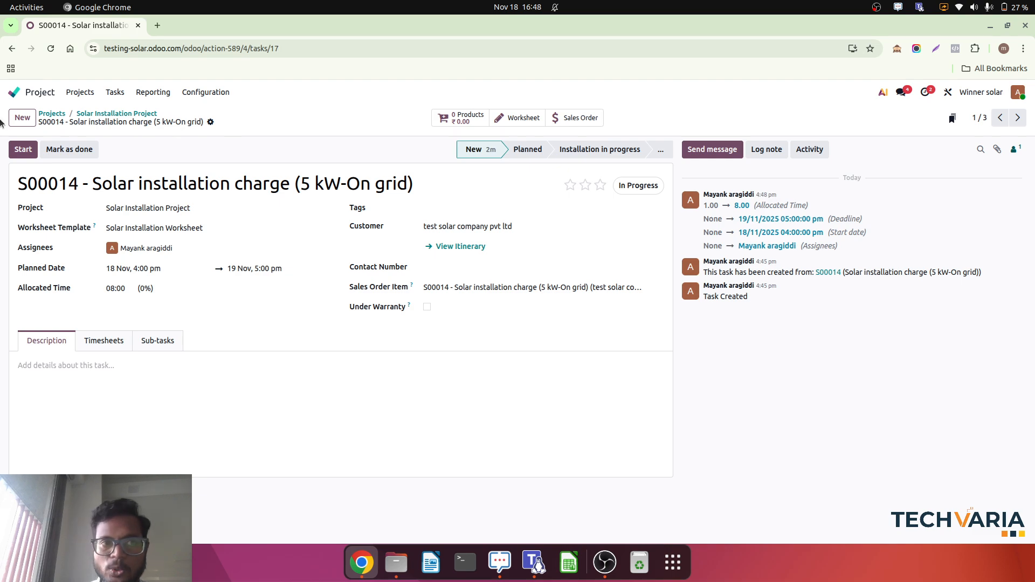
Start the task's timer and move the task to the Installation in progress stage.
left_click(27, 150)
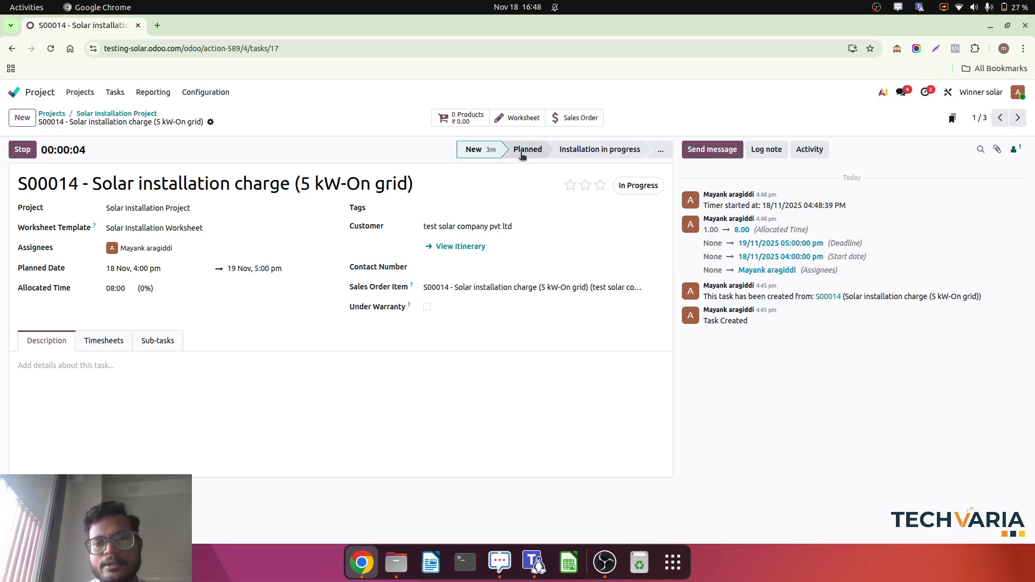
left_click(603, 157)
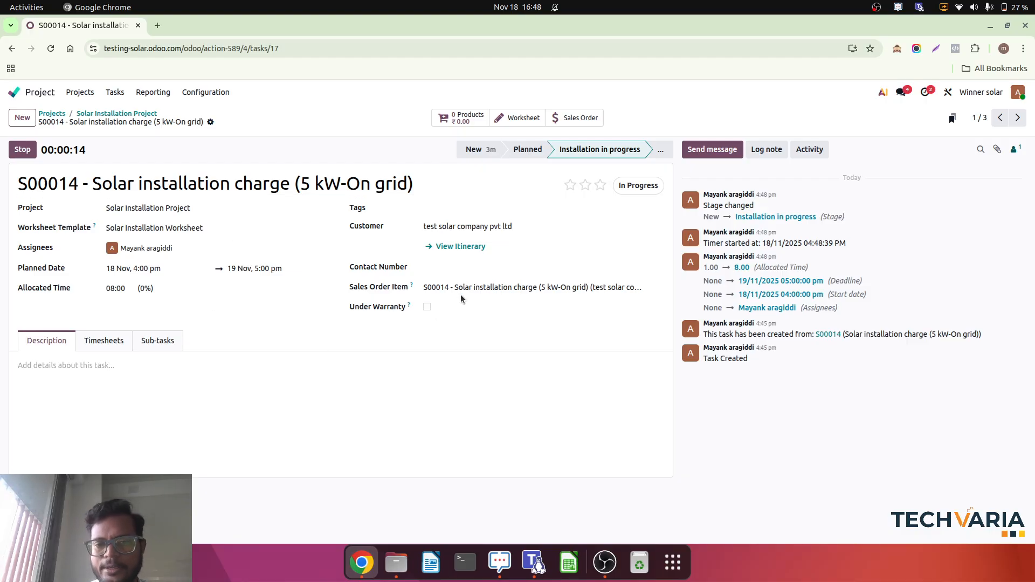
left_click(427, 309)
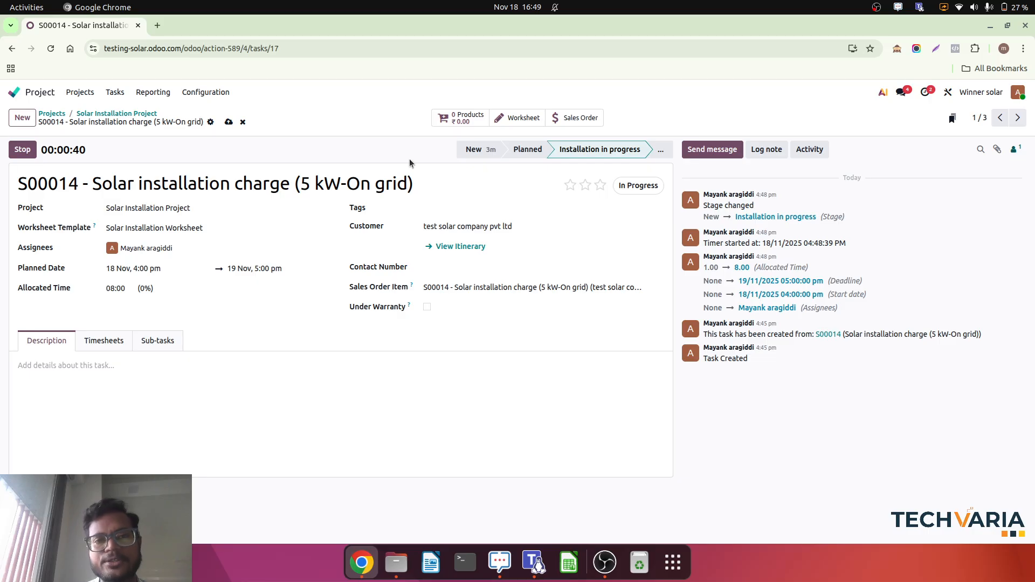
Open the task's worksheet and fill in customer test solar company pvt ltd, the customer's matching sales order and the task assignee.
left_click(507, 122)
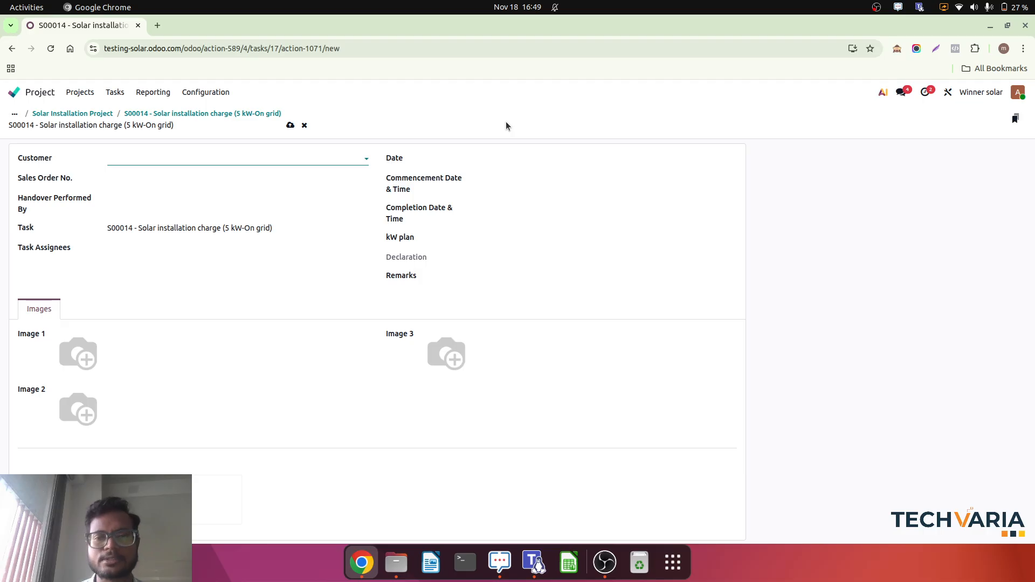
left_click(195, 154)
type("tes")
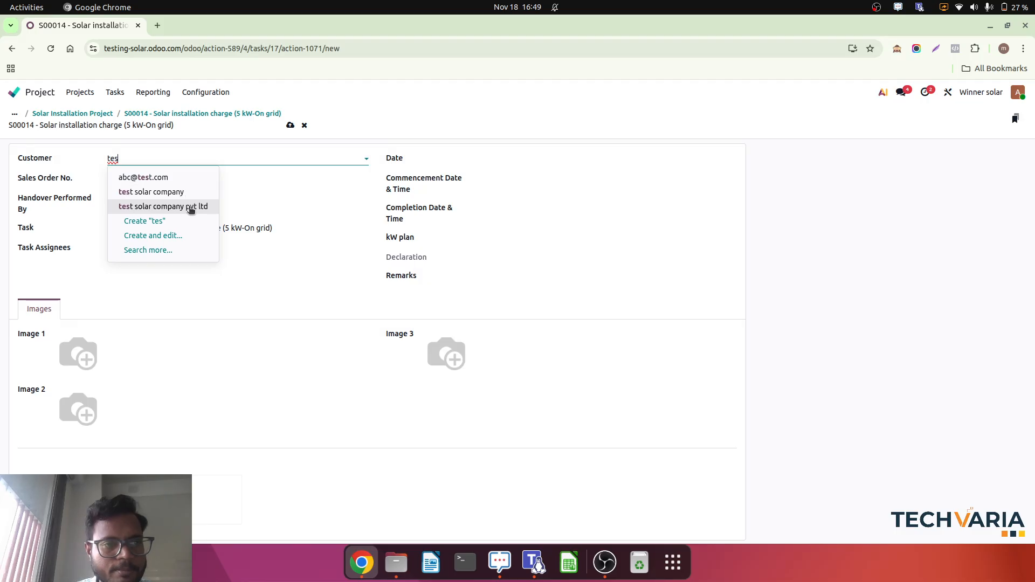
left_click(191, 209)
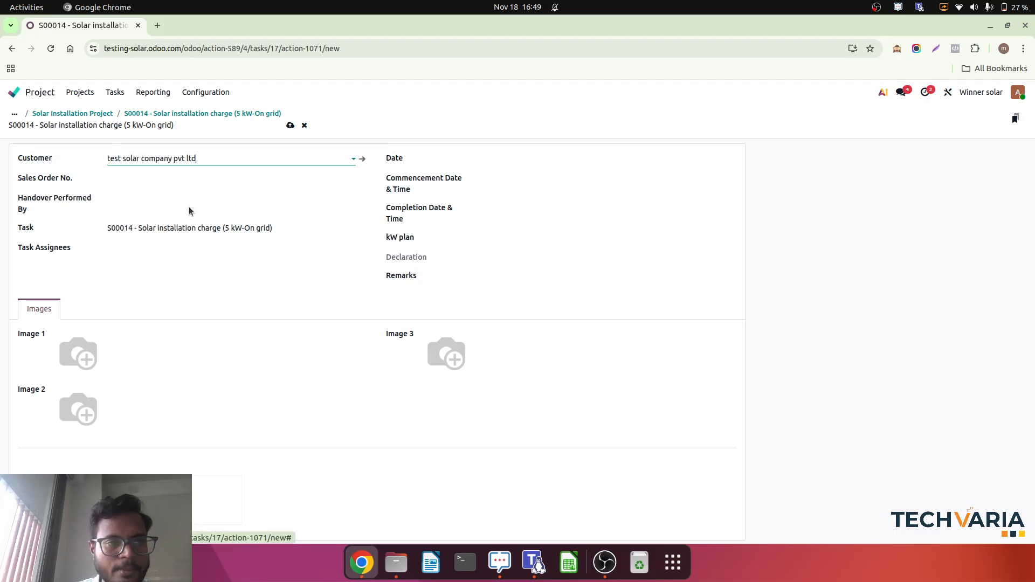
left_click(164, 179)
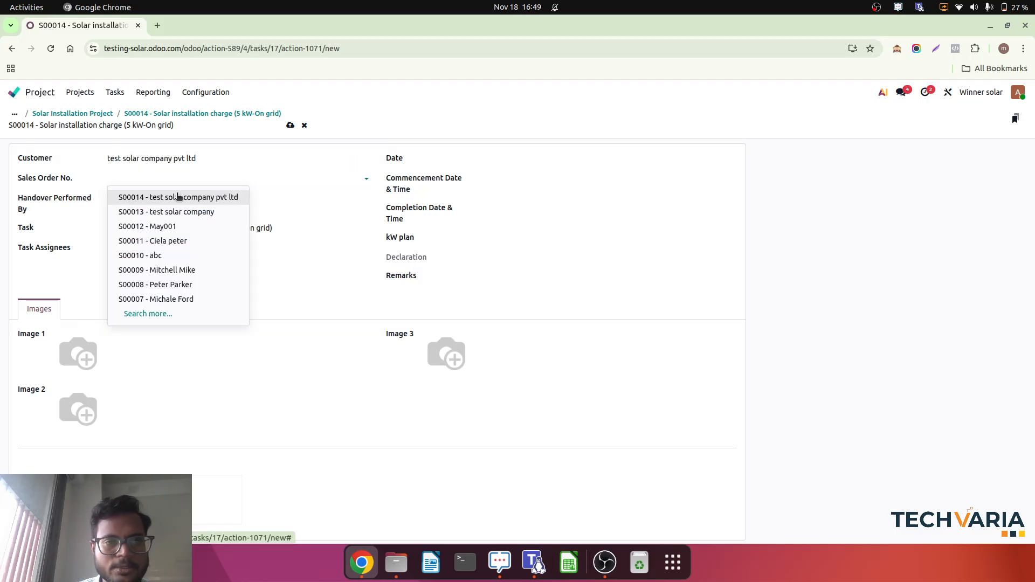
left_click(173, 197)
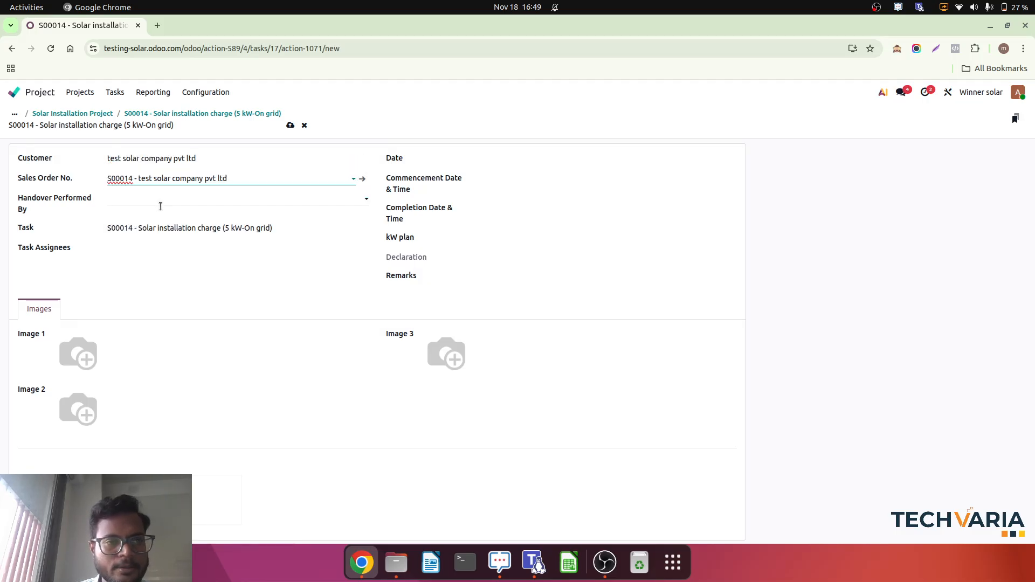
left_click(177, 246)
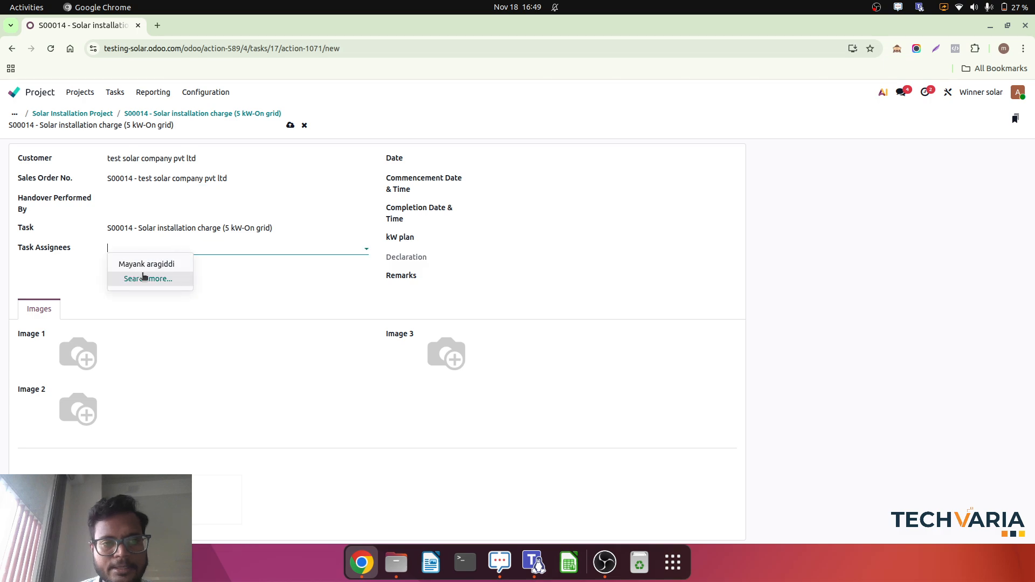
left_click(146, 264)
Set the worksheet's date to 18 Nov and its commencement date and time to 18/11/2025 10:00 am.
left_click(501, 161)
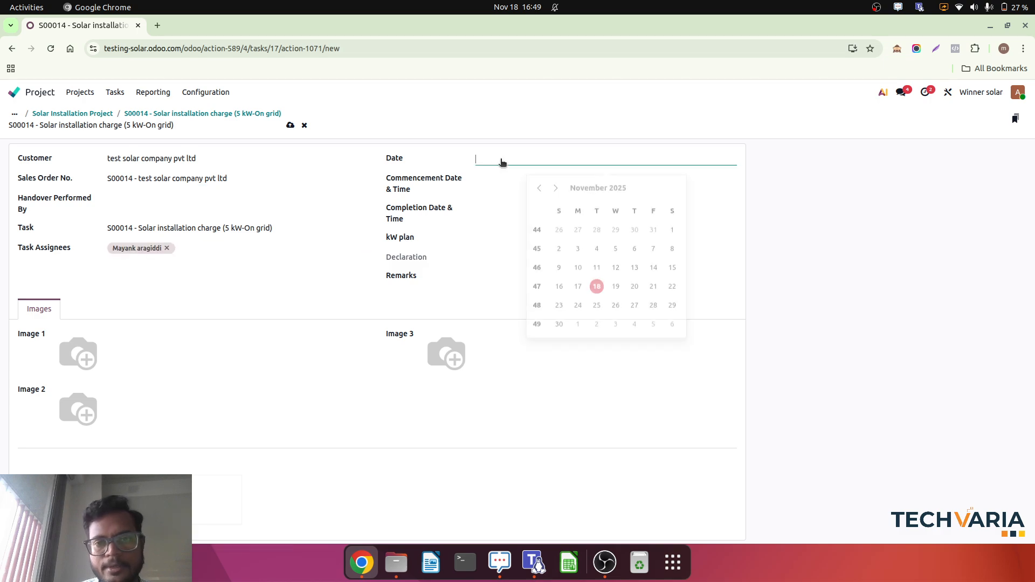
left_click(597, 285)
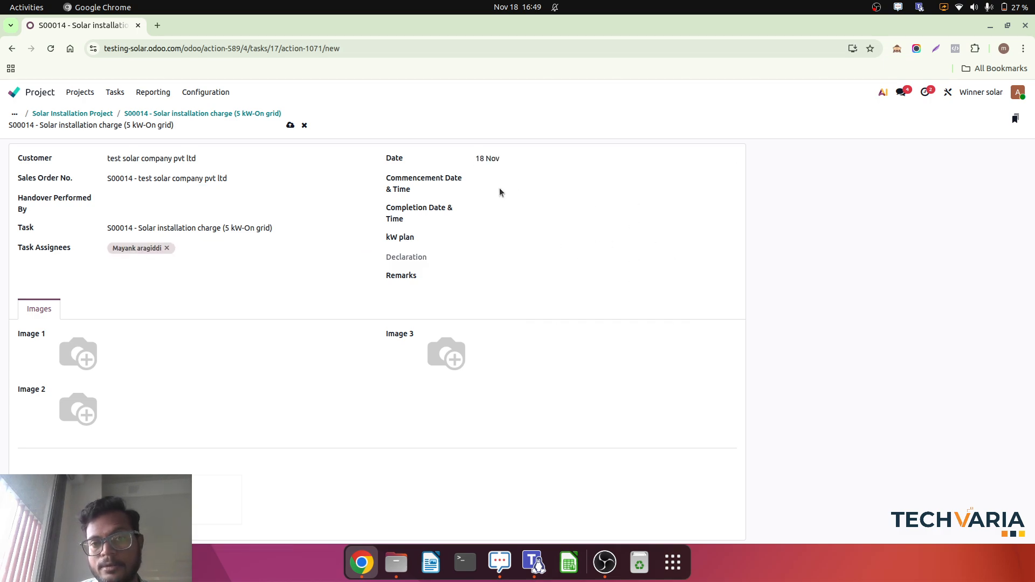
left_click(517, 181)
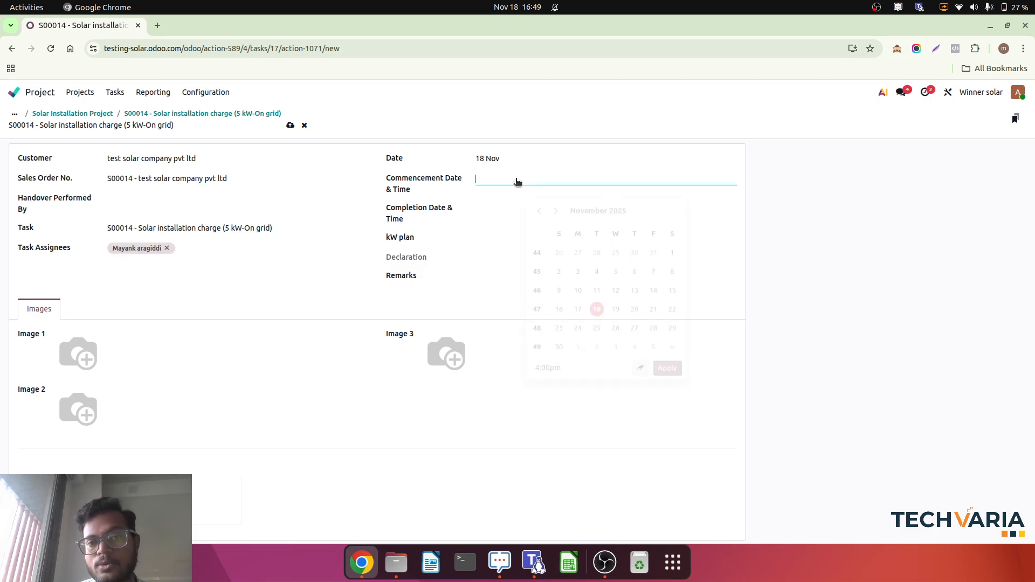
left_click(597, 303)
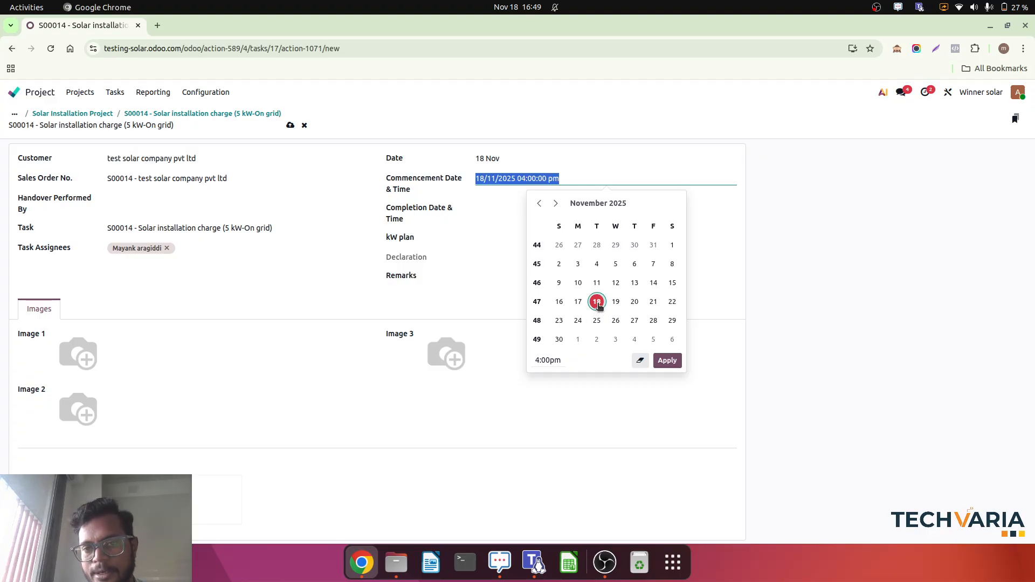
left_click(548, 360)
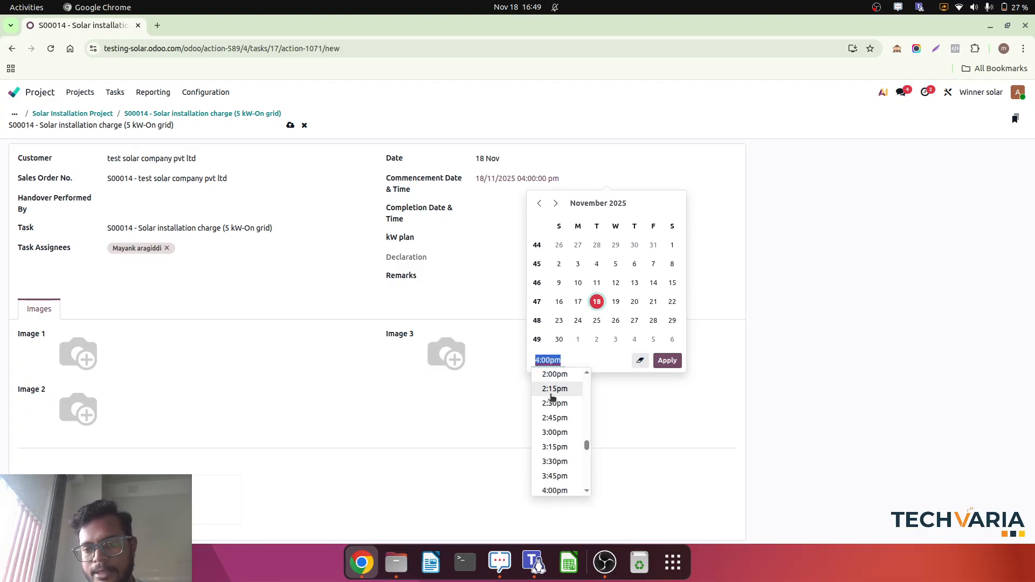
scroll(552, 398, "up", 5)
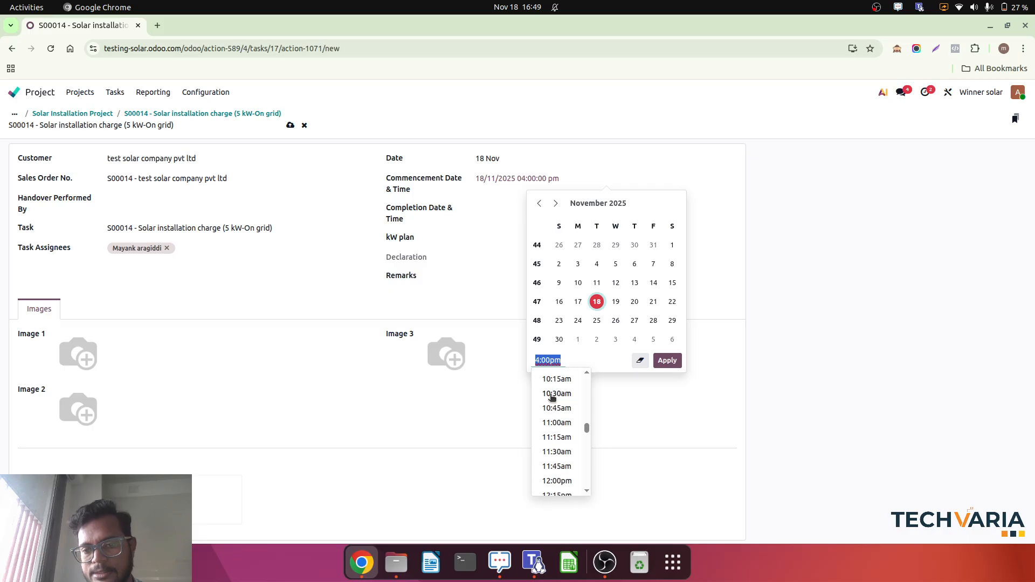
scroll(553, 398, "up", 1)
left_click(555, 381)
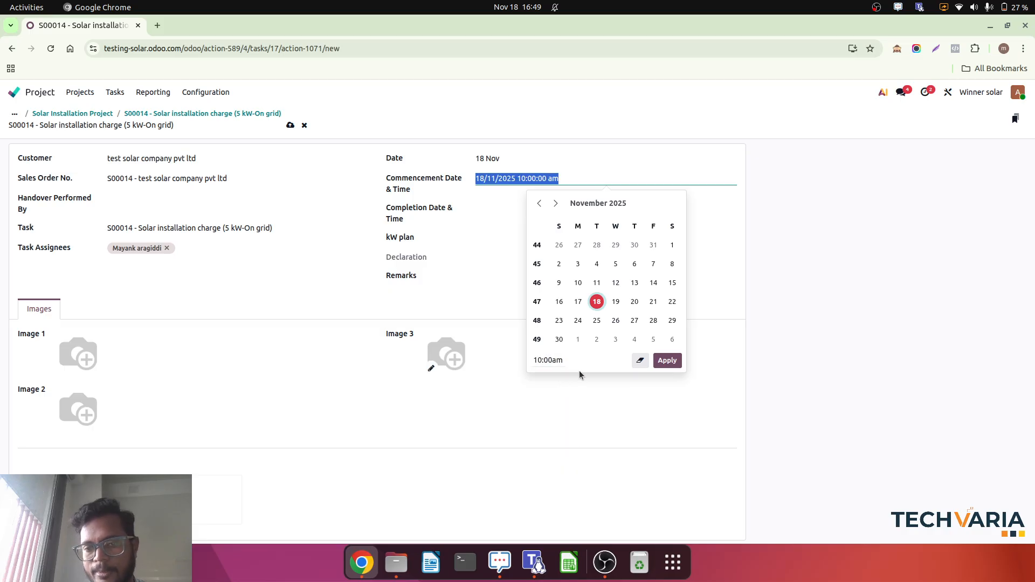
Set the worksheet's completion date and time to 18/11/2025 5:00 pm and its kW plan to 5 kW (On grid).
left_click(668, 361)
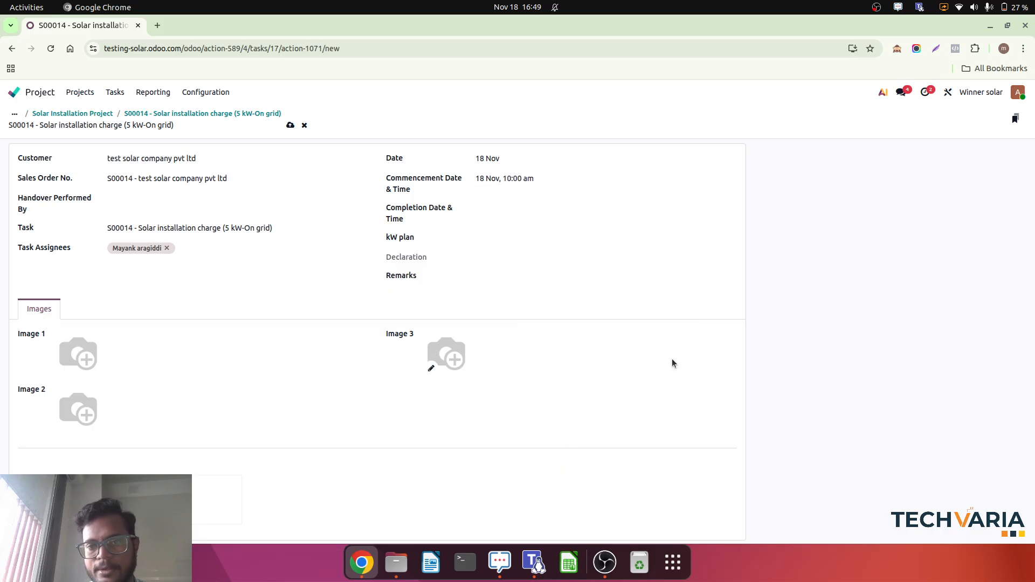
left_click(507, 215)
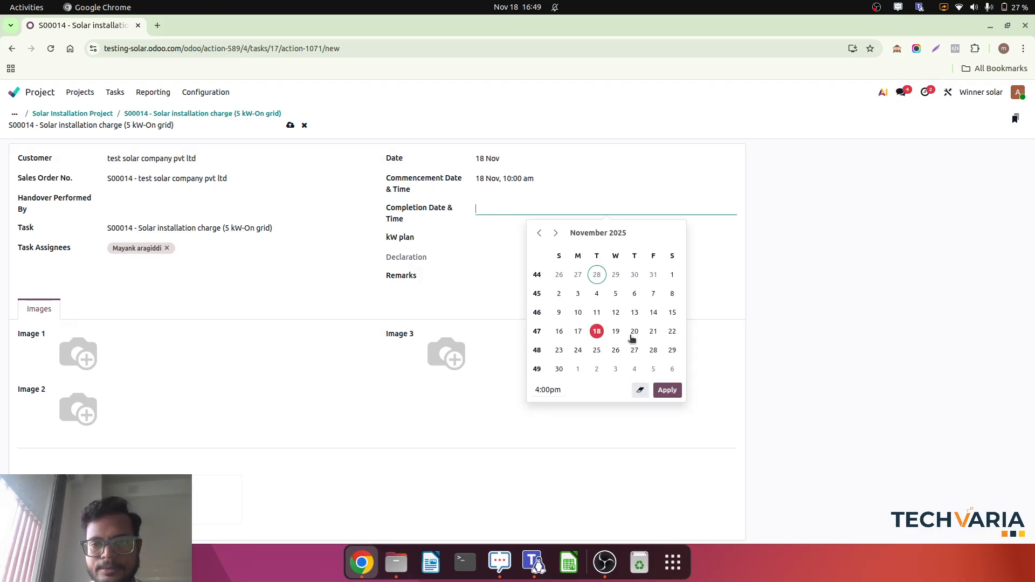
left_click(597, 334)
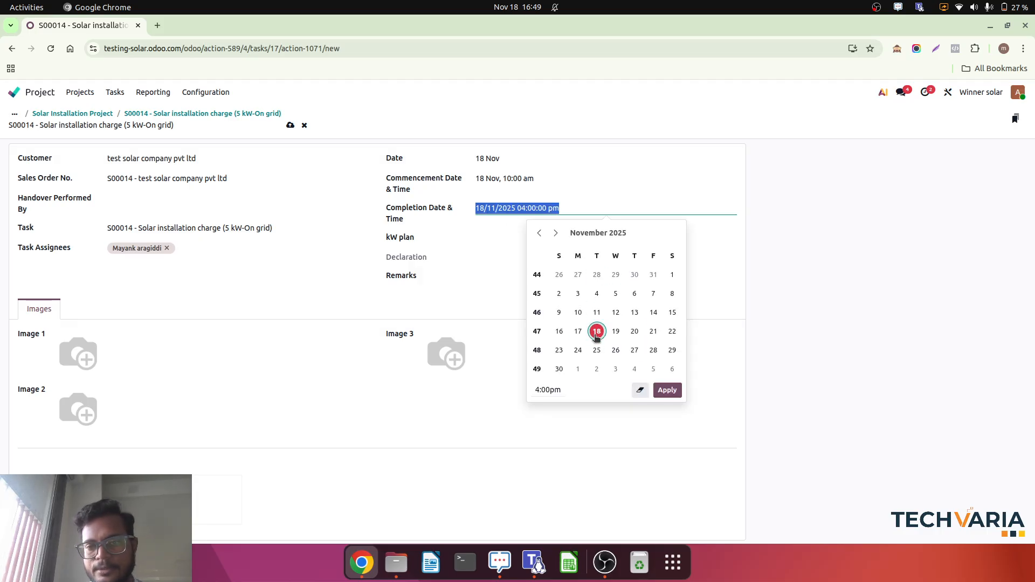
left_click(543, 390)
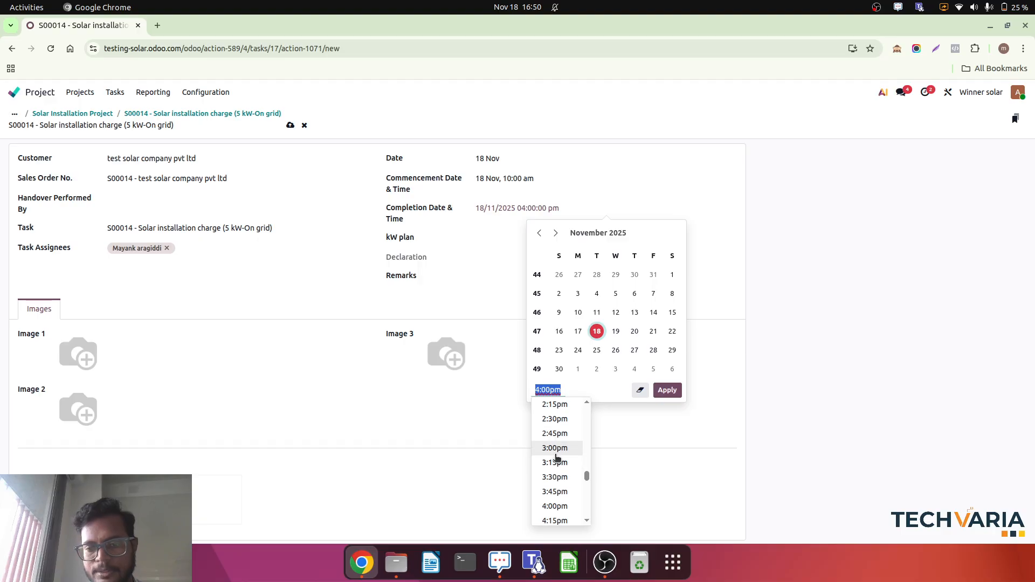
scroll(557, 457, "up", 2)
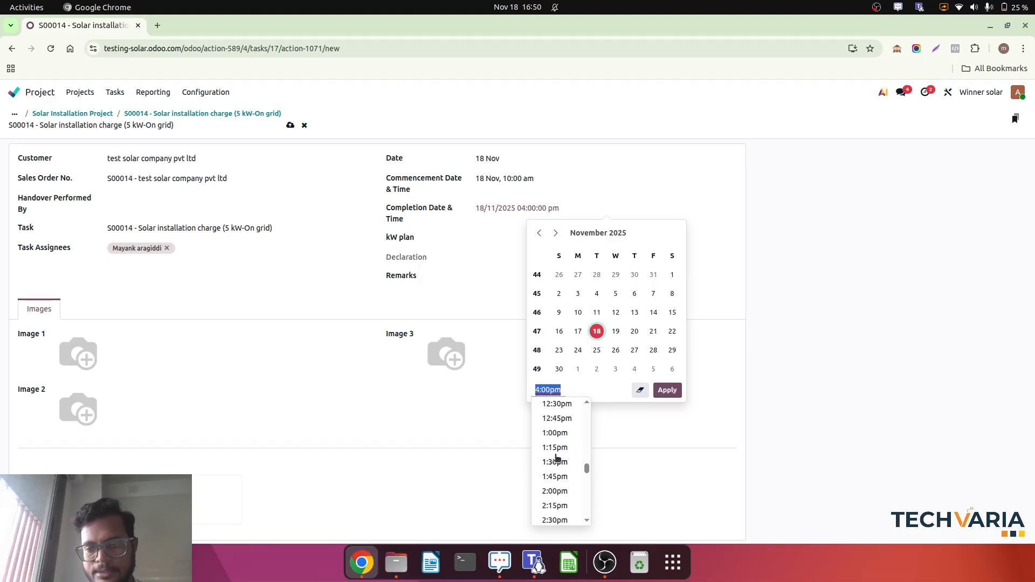
scroll(557, 457, "down", 5)
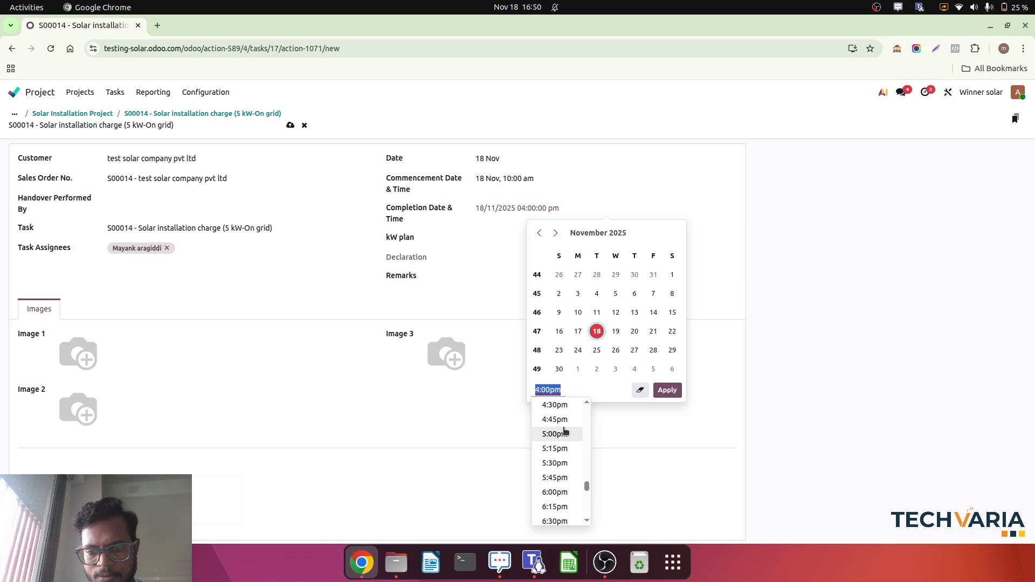
left_click(555, 434)
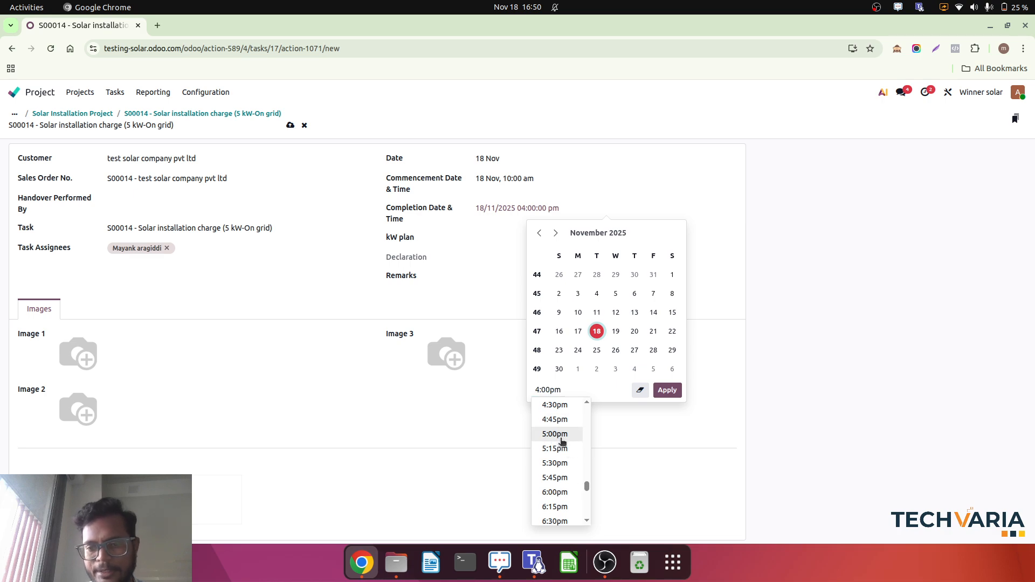
left_click(667, 390)
left_click(549, 237)
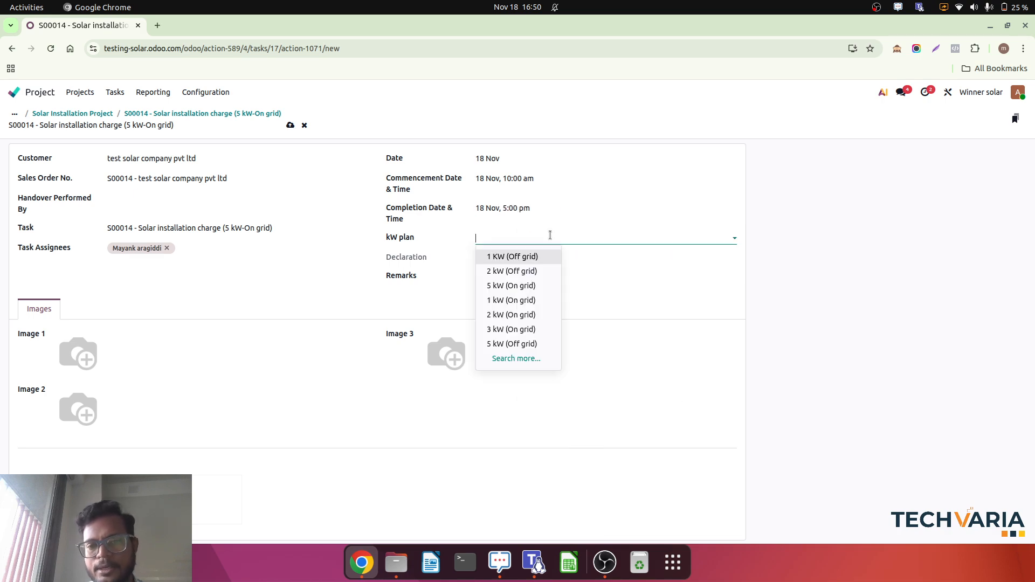
left_click(542, 285)
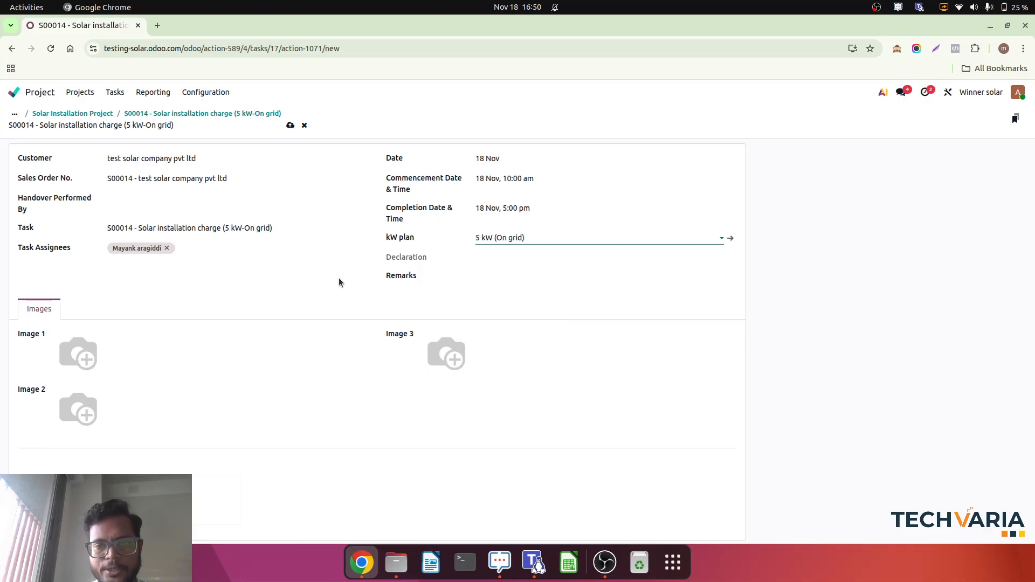
Upload download (1).jpeg from the Downloads folder as the worksheet's Image 1.
left_click(64, 371)
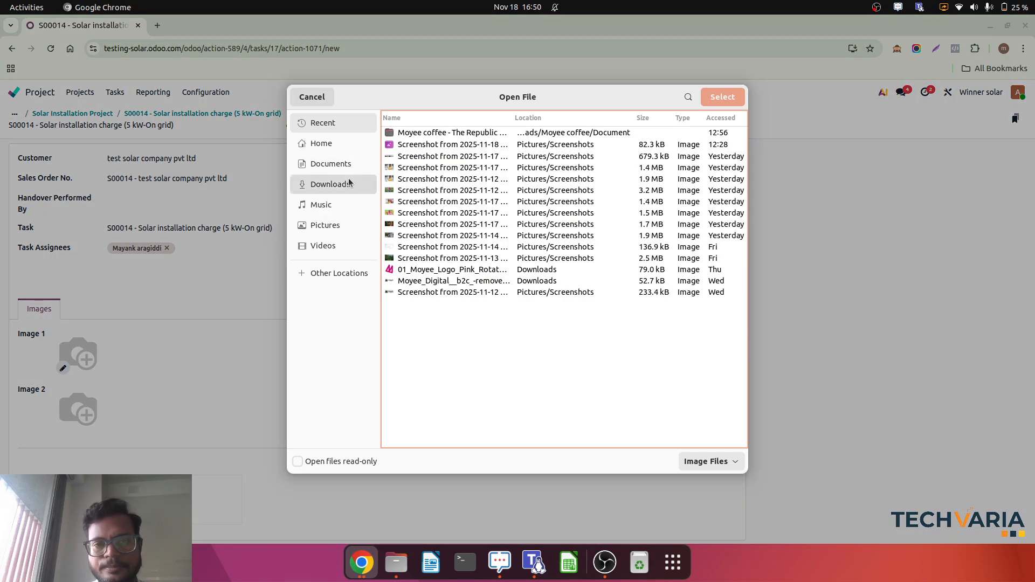
left_click(350, 183)
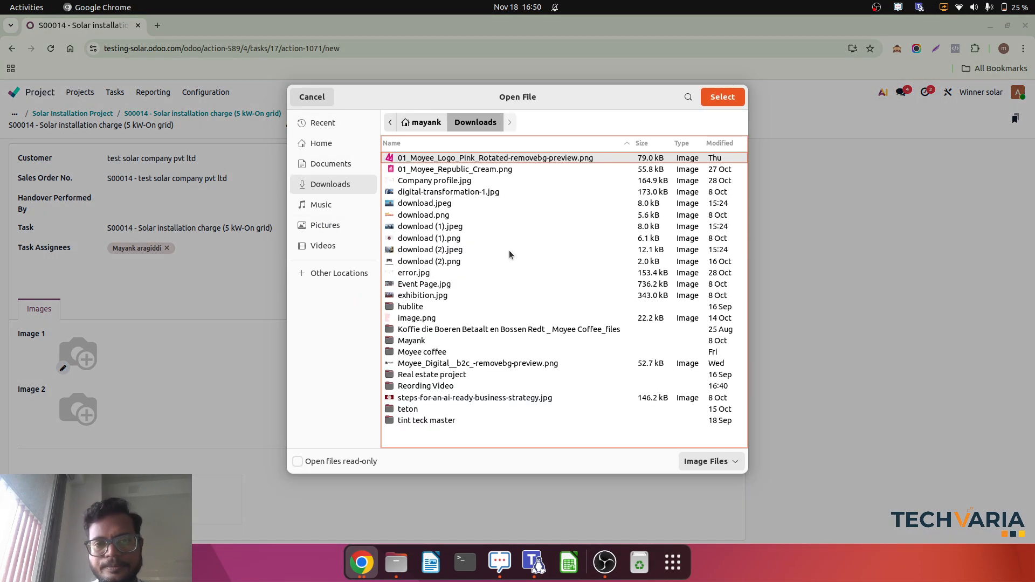
left_click(417, 227)
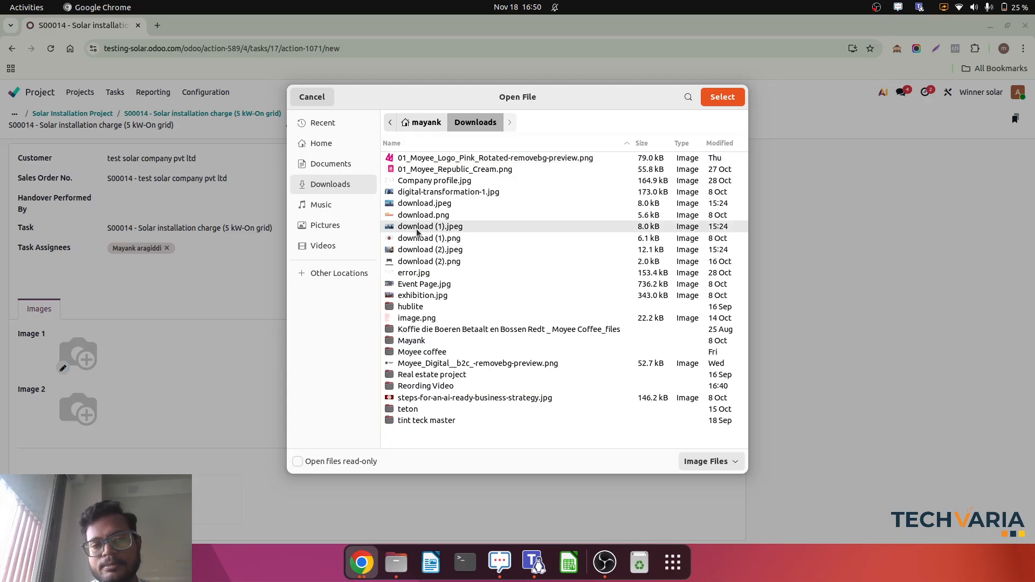
left_click(721, 97)
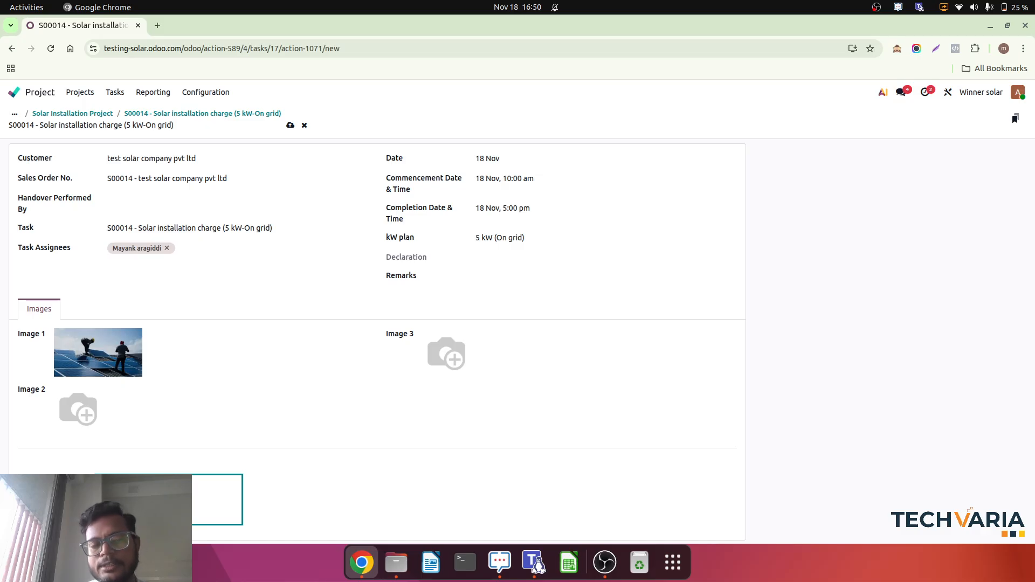
Draw and adopt a handwritten signature on the worksheet, and save the worksheet.
left_click(216, 498)
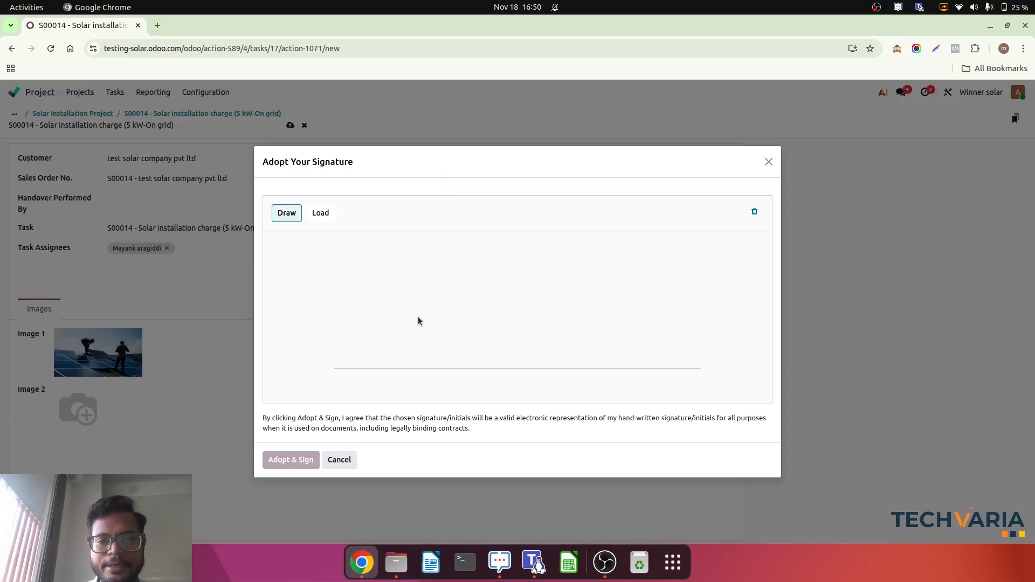
mouse_move(422, 308)
left_mouse_down()
mouse_move(524, 281)
mouse_move(366, 328)
mouse_move(539, 322)
mouse_move(493, 297)
left_mouse_up()
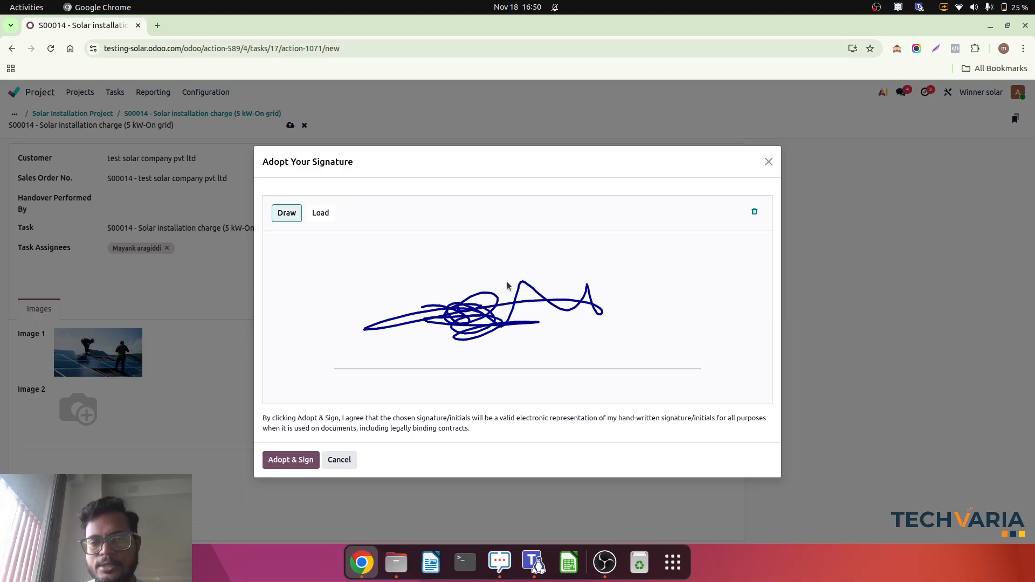
left_click(287, 464)
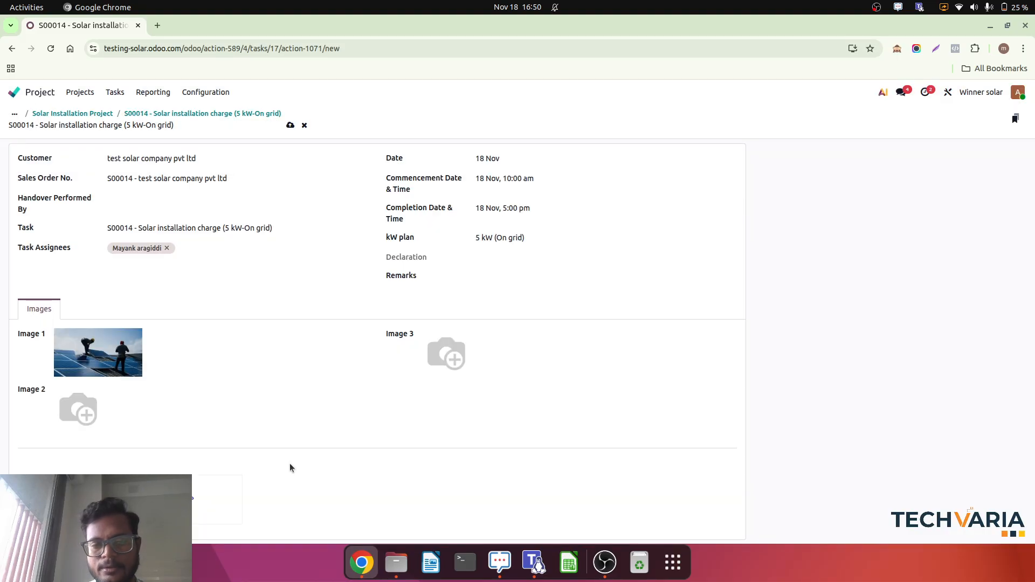
left_click(290, 125)
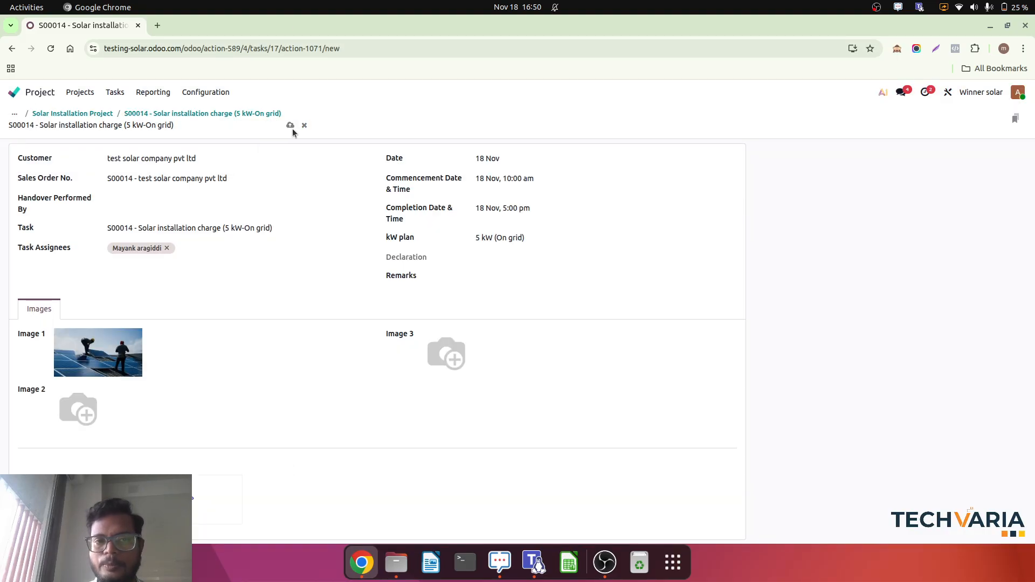
Return to the installation task, stop its timer and set the time spent to 08:00.
left_click(247, 113)
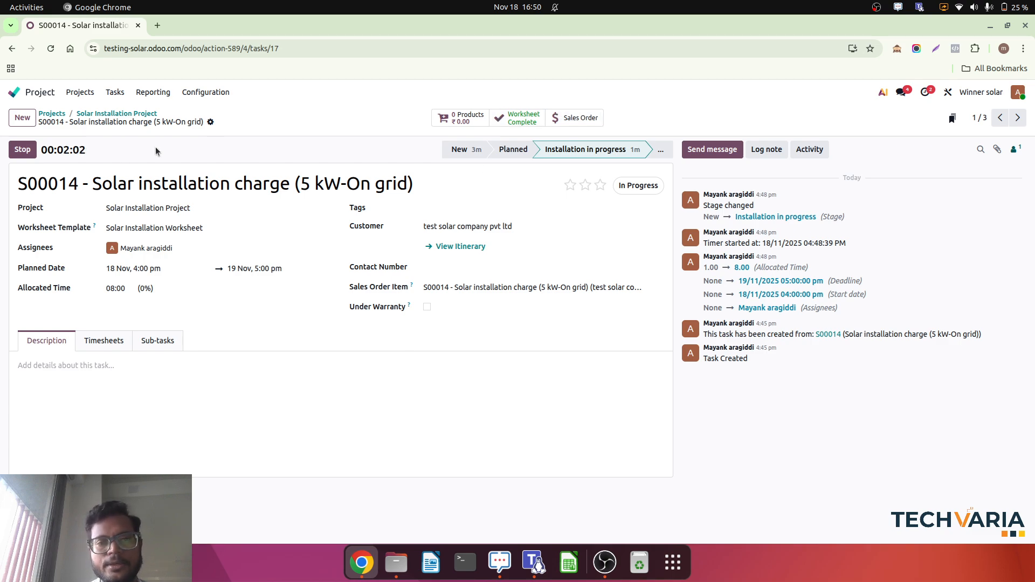
left_click(23, 150)
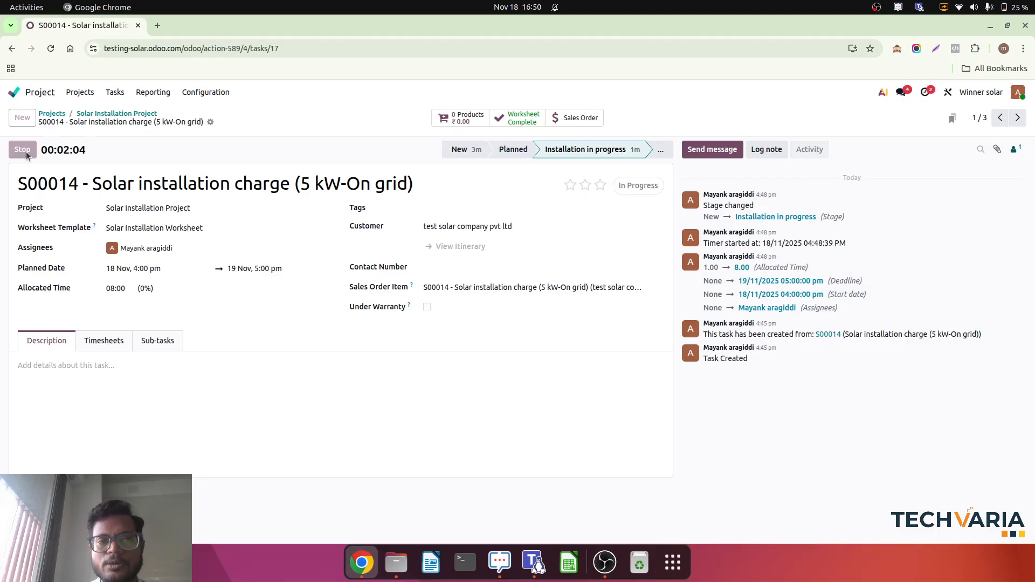
key("BackSpace")
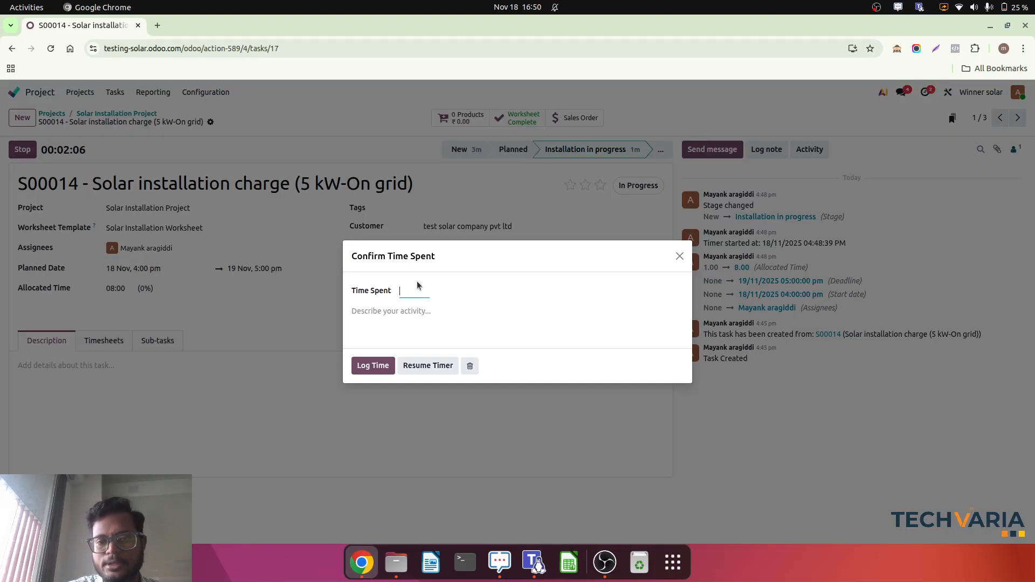
type("08:00")
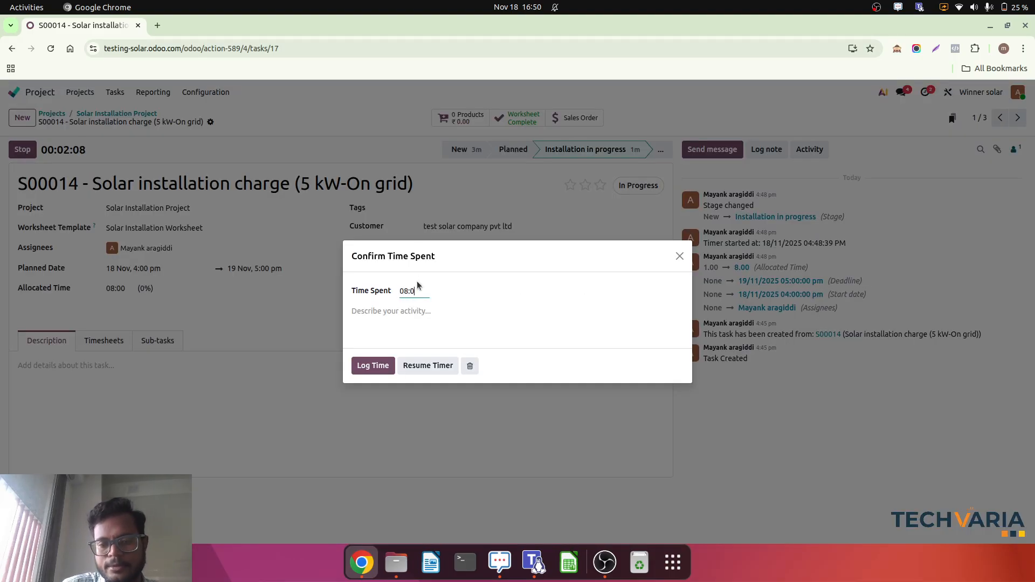
Describe the timesheet activity as "installation done" and log the time.
left_click(572, 311)
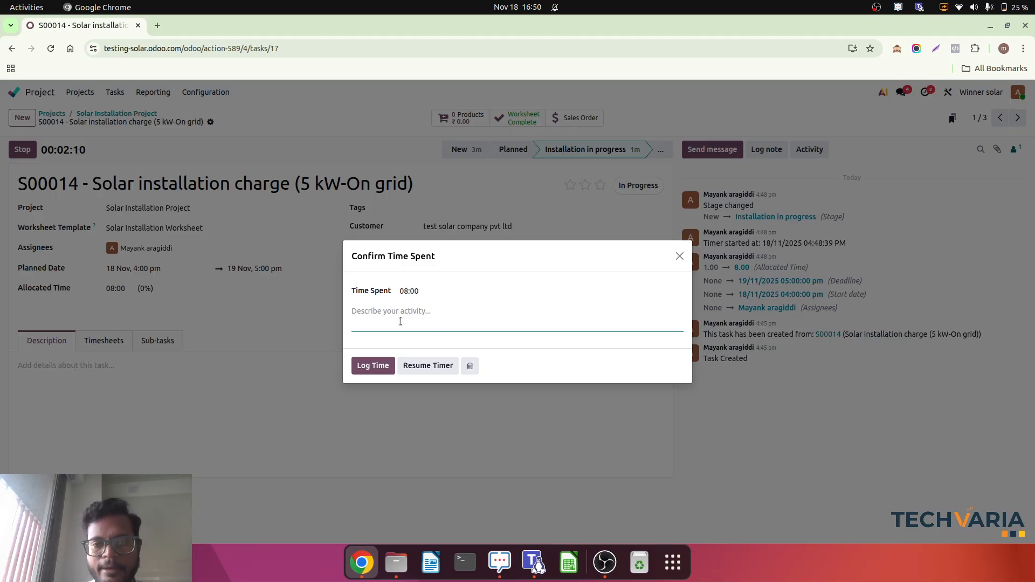
type("installation")
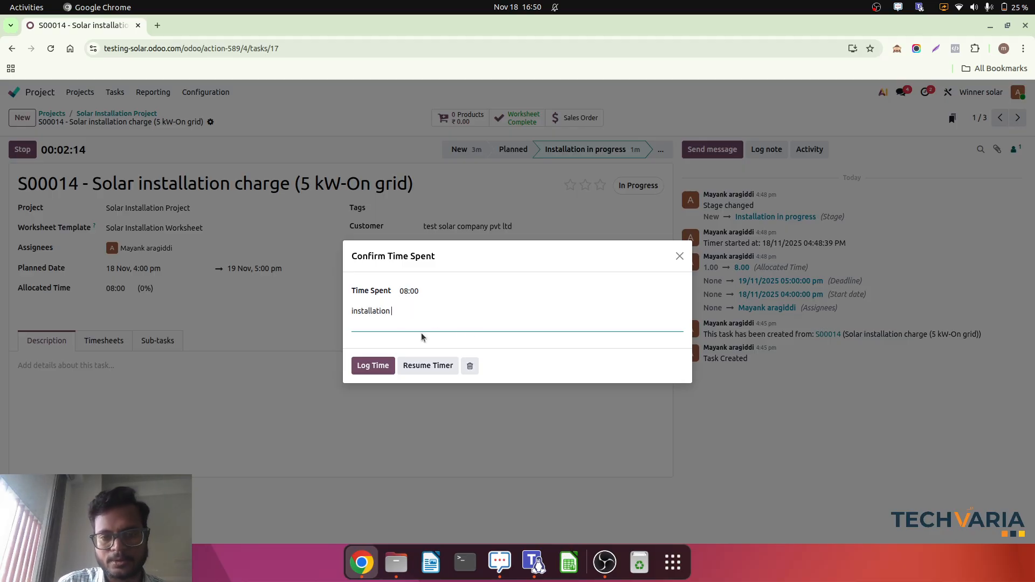
type(" is done")
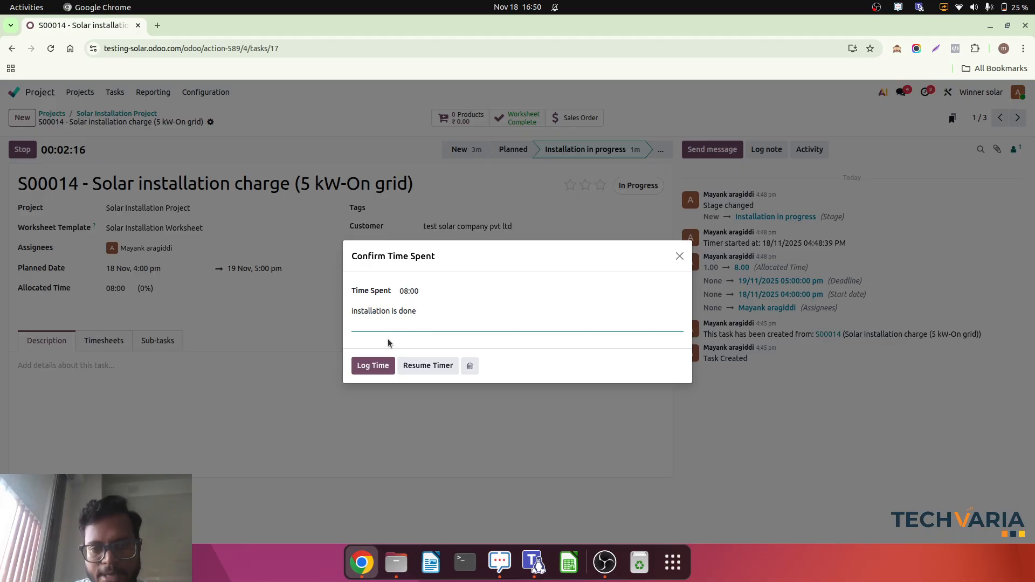
left_click(400, 311)
key("BackSpace")
key("BackSpace")
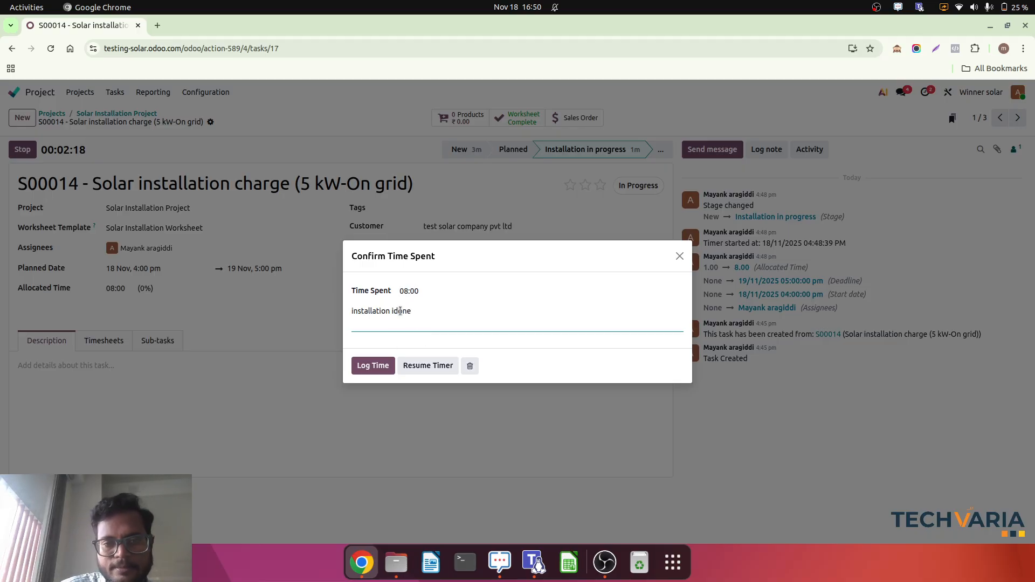
key("BackSpace")
left_click(366, 367)
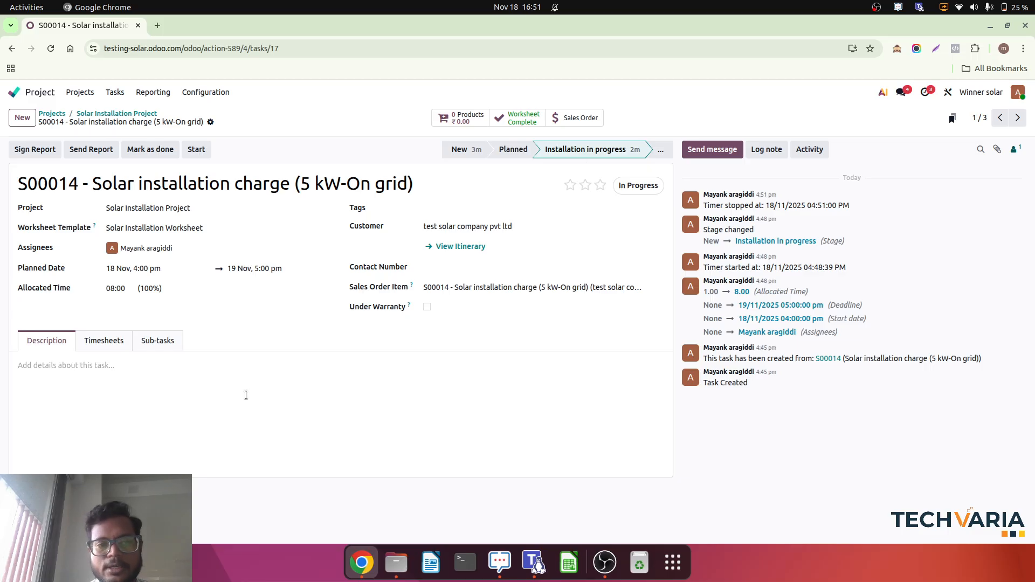
Check the task's timesheet entries, and review the materials, timesheets and worksheet on its customer portal report page.
left_click(106, 345)
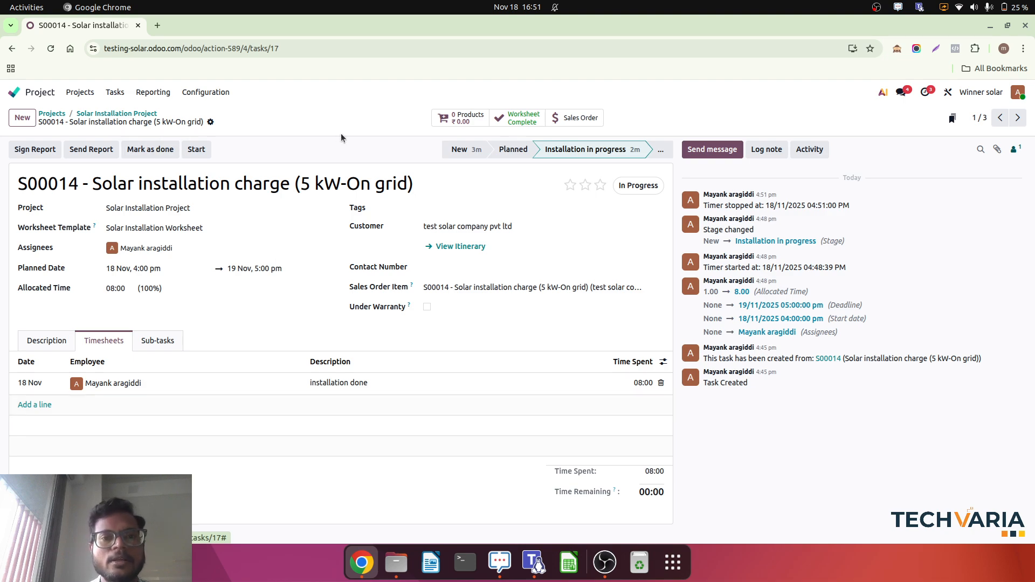
left_click(38, 152)
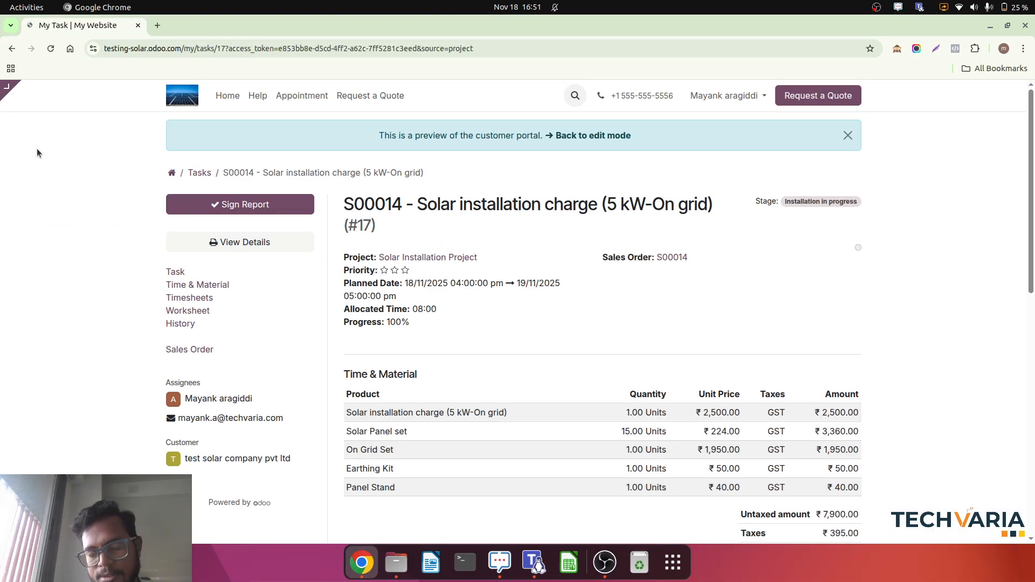
scroll(461, 340, "down", 6)
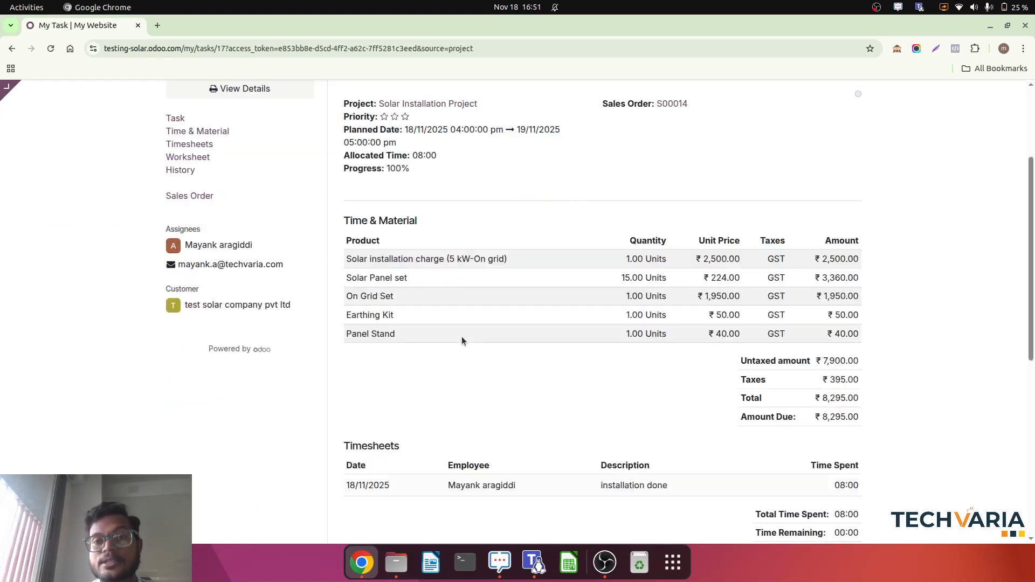
scroll(461, 340, "up", 6)
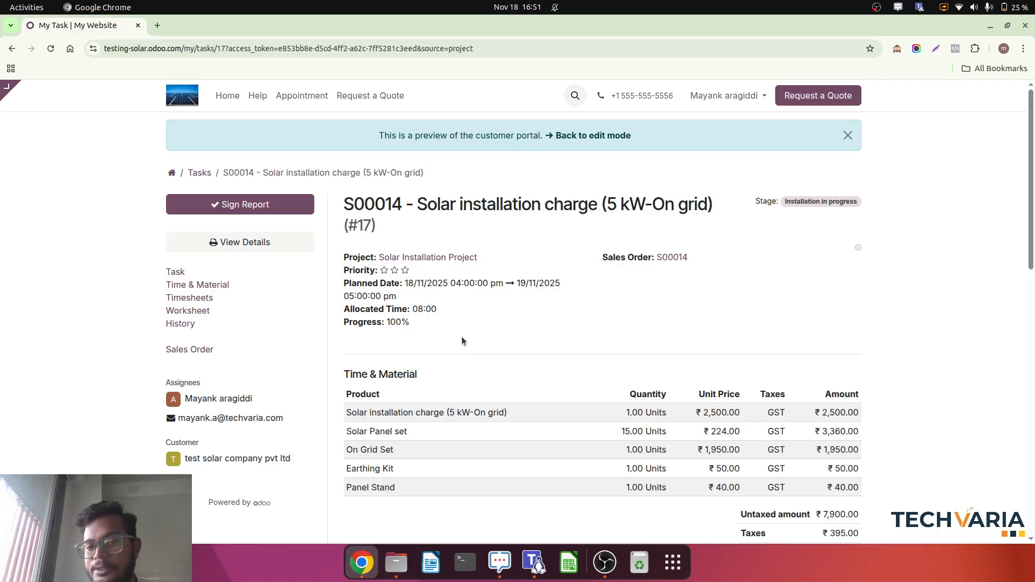
scroll(623, 431, "down", 2)
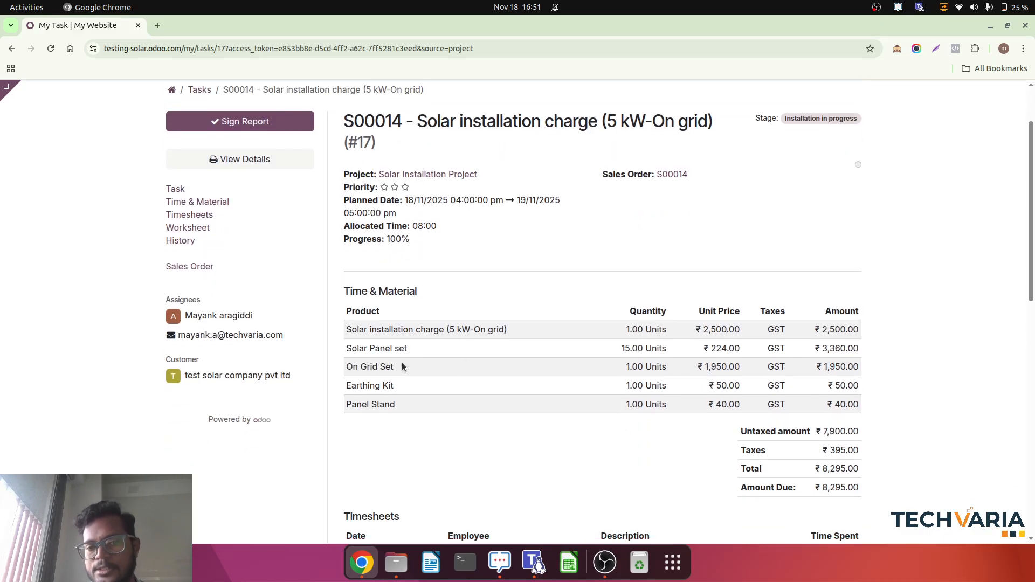
scroll(593, 399, "down", 5)
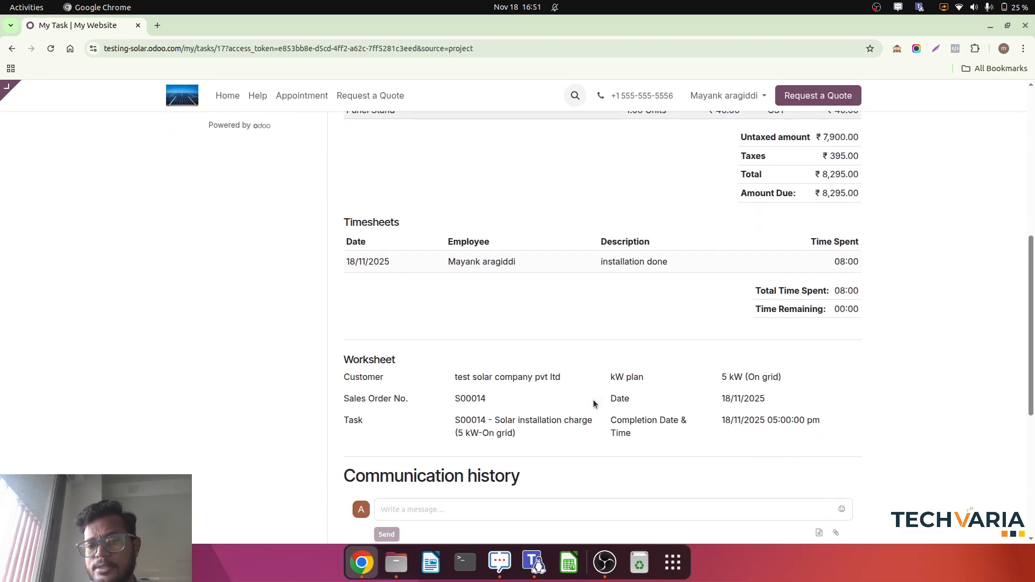
scroll(593, 399, "down", 2)
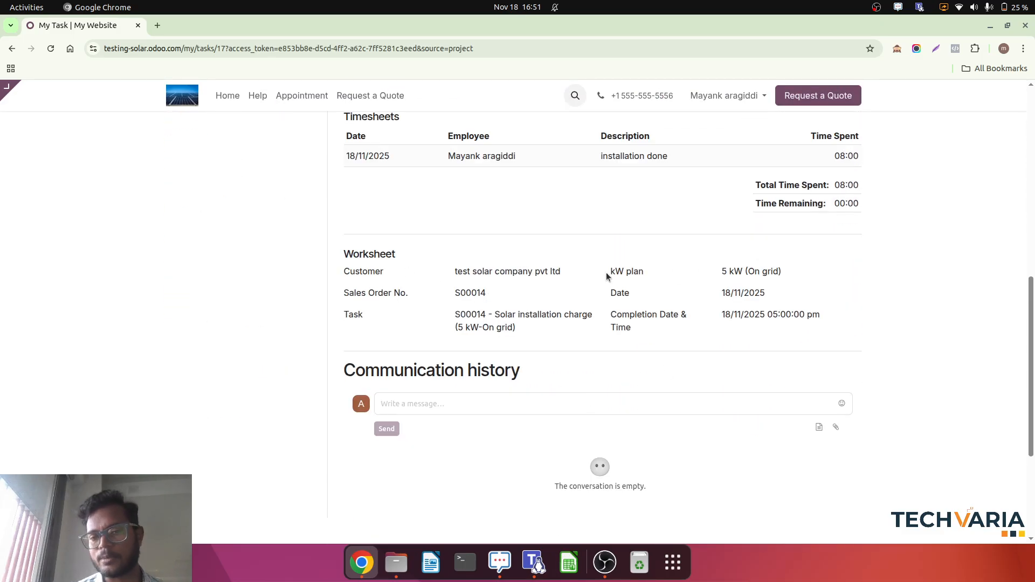
scroll(607, 277, "up", 10)
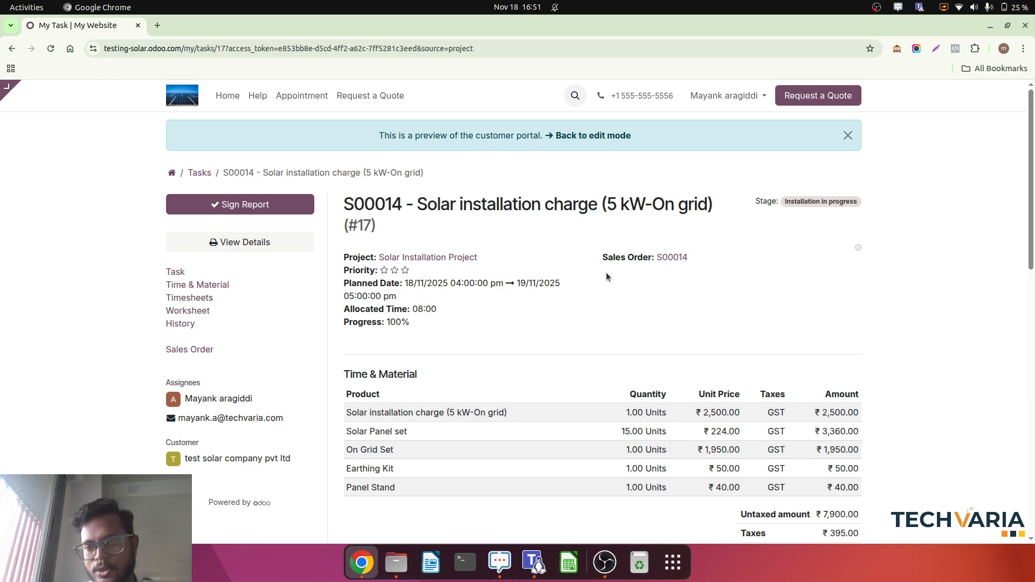
Sign the field service report with the customer company's auto-generated signature, return to the task's edit mode and mark the task done.
left_click(246, 205)
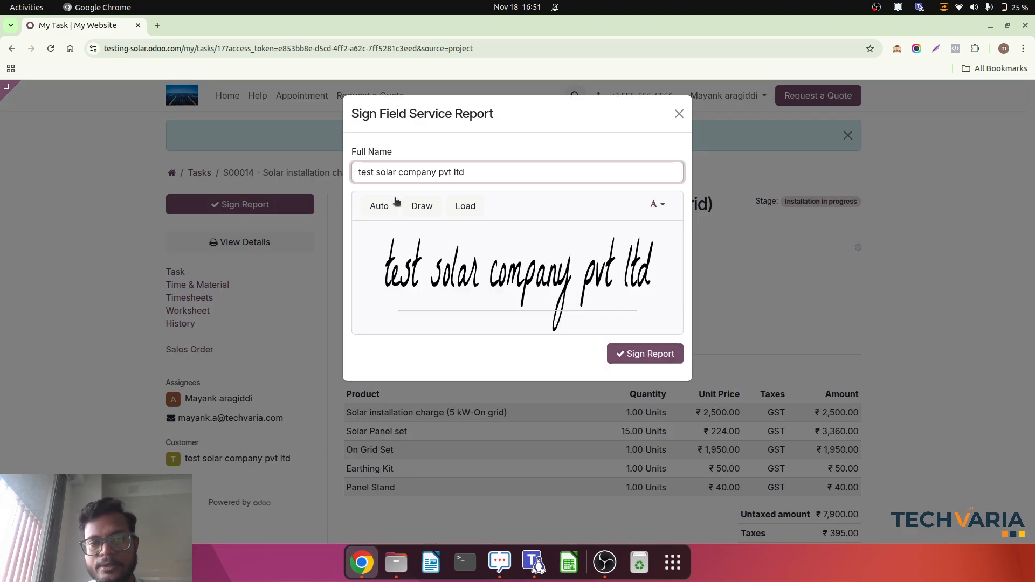
left_click(648, 354)
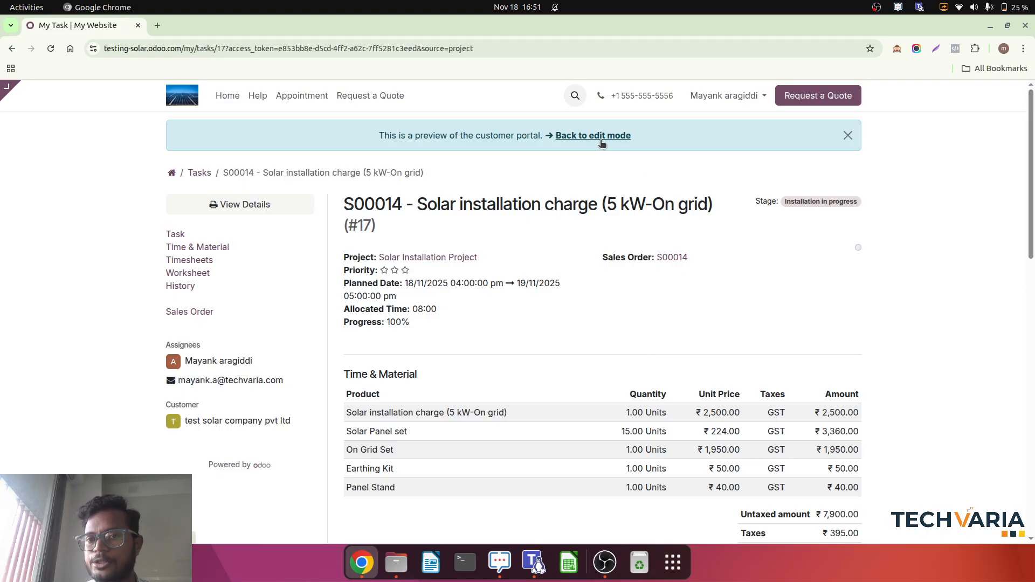
left_click(601, 139)
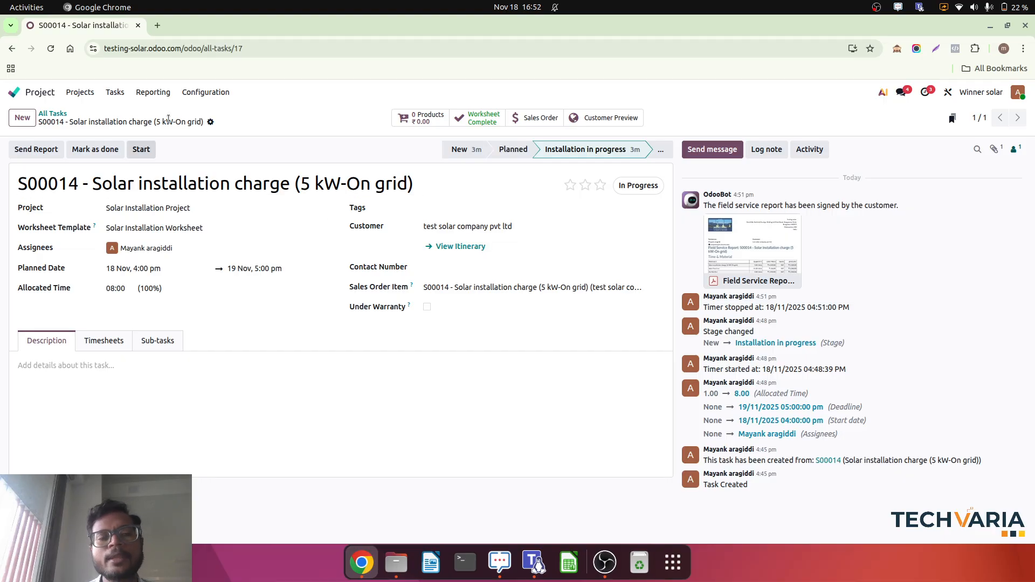
left_click(94, 150)
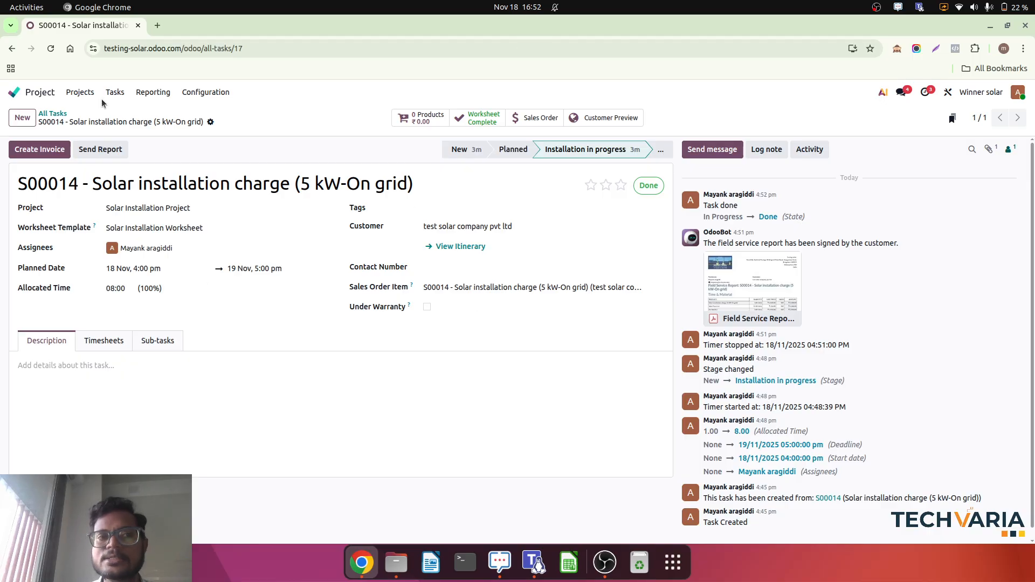
Open the sales order for test solar company pvt ltd in Sales and create its draft invoice.
left_click(41, 92)
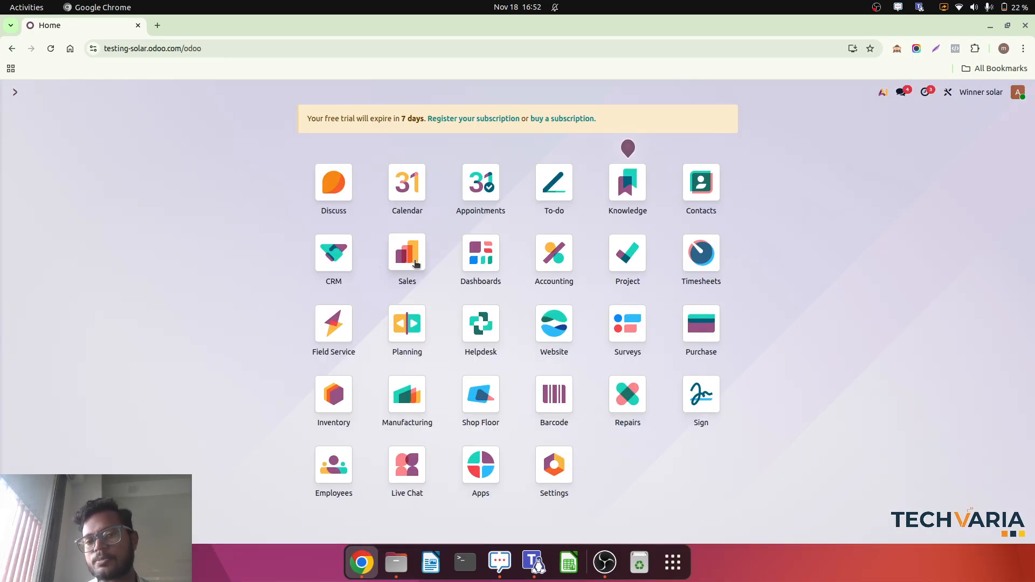
left_click(415, 264)
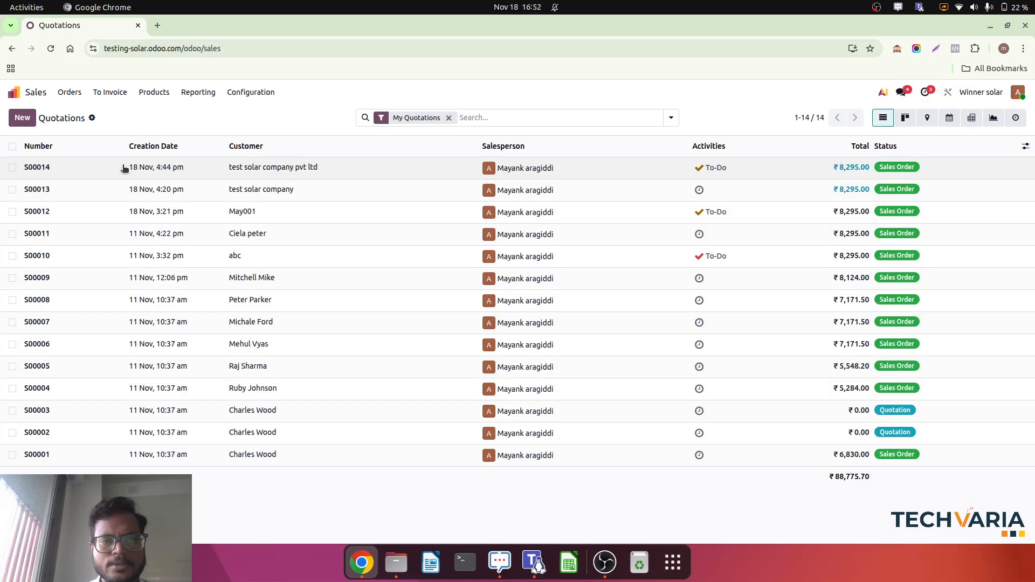
left_click(124, 168)
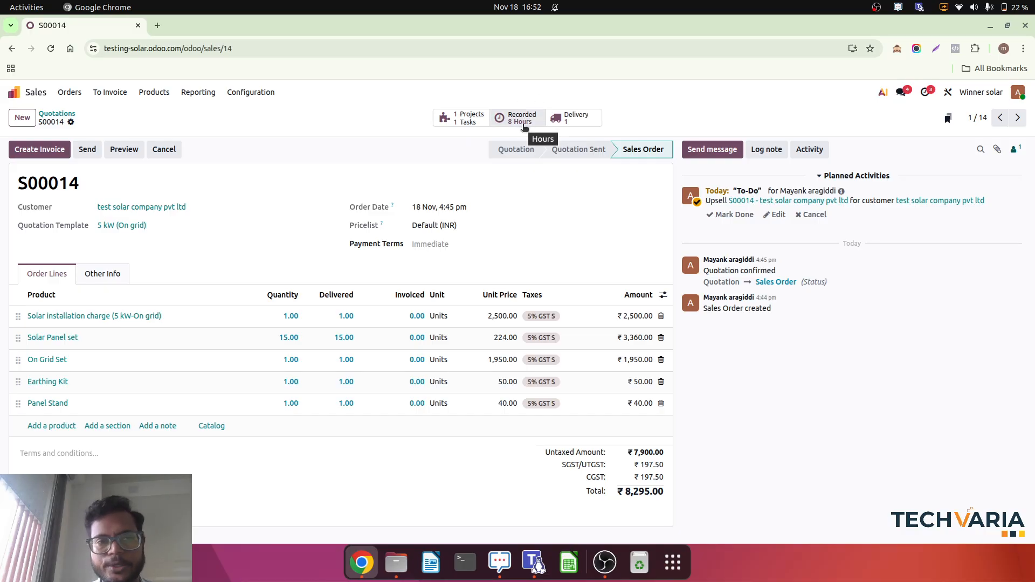
left_click(43, 149)
left_click(287, 366)
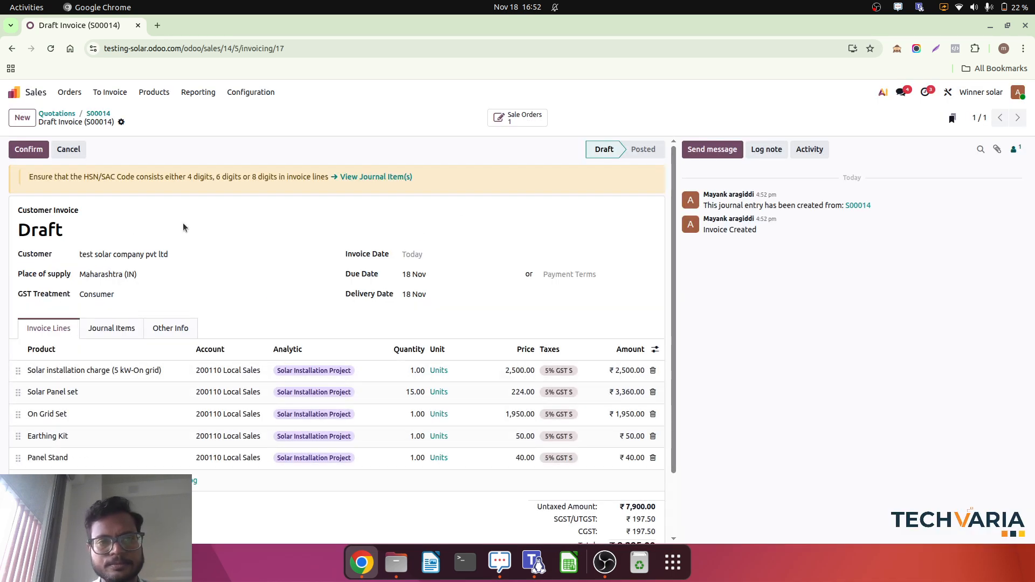
Review the draft invoice and set its invoice date to 18 November 2025.
scroll(198, 358, "down", 3)
scroll(198, 357, "up", 2)
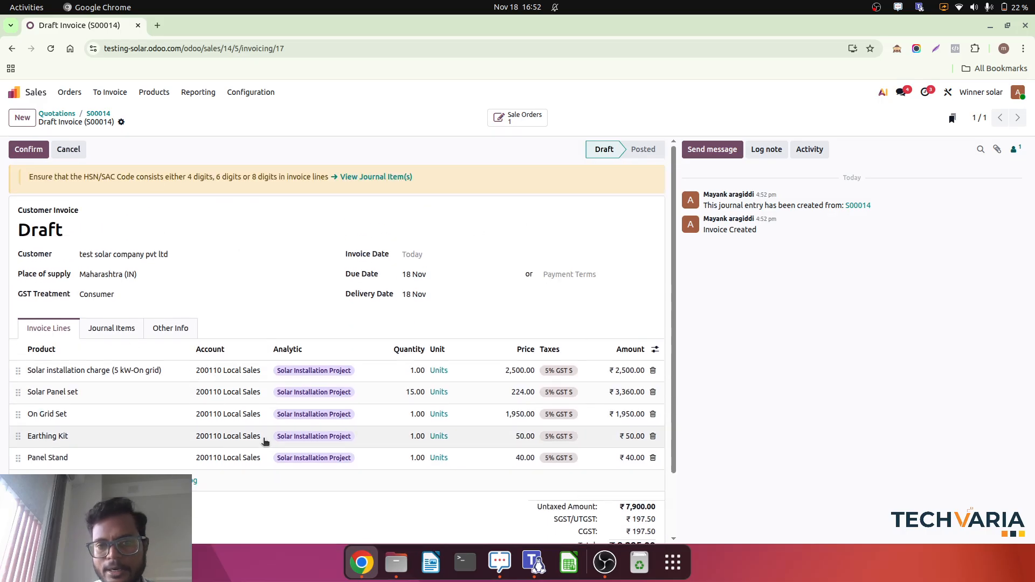
left_click(424, 256)
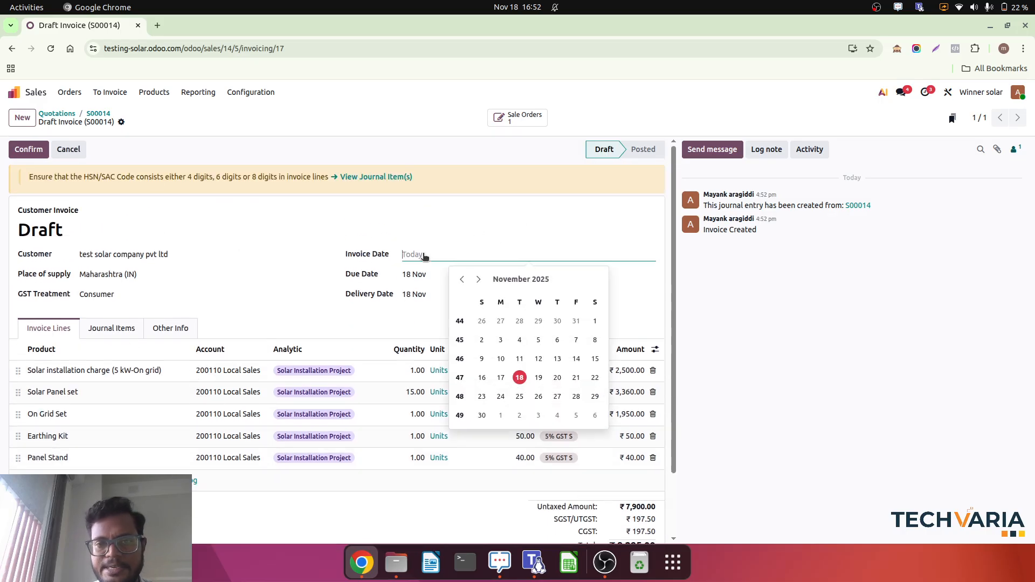
left_click(519, 378)
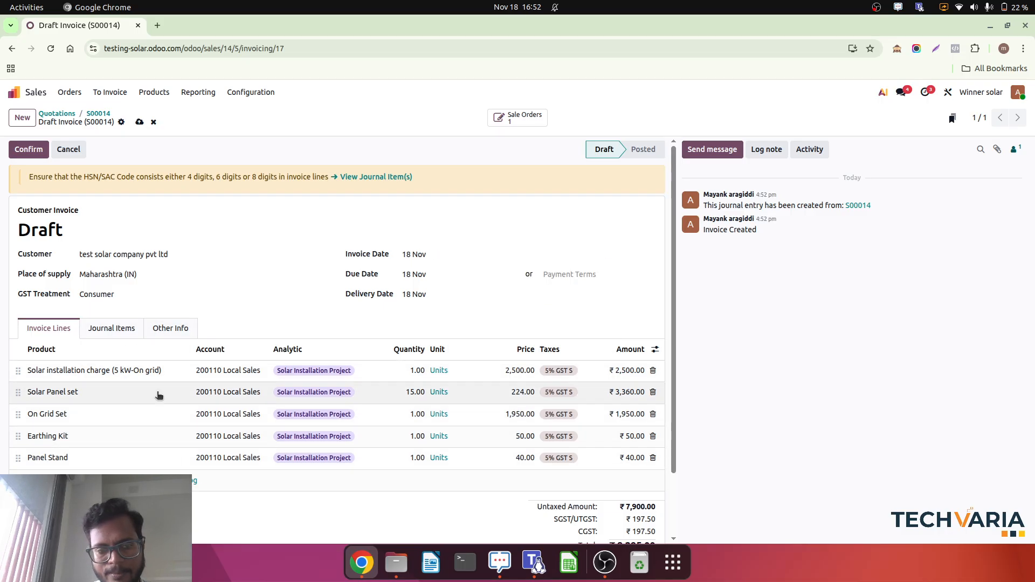
Check the draft invoice's journal items and confirm the invoice.
left_click(115, 330)
scroll(97, 404, "down", 1)
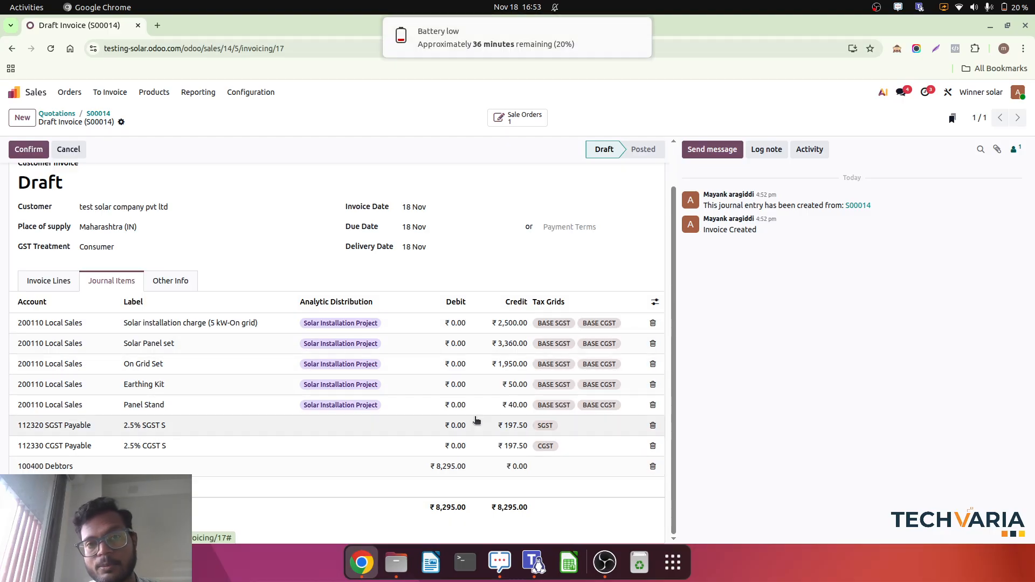
left_click(640, 31)
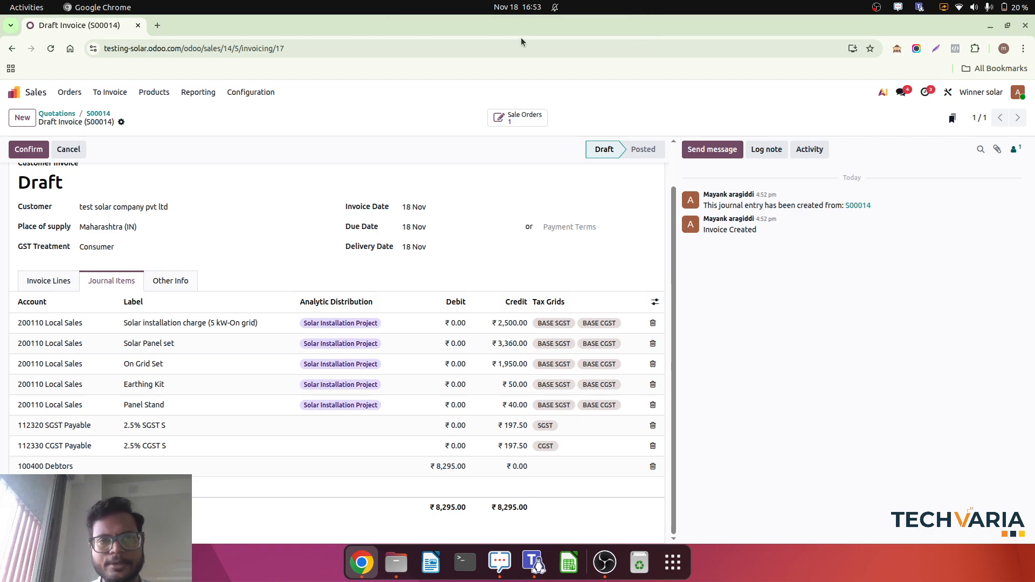
scroll(135, 242, "up", 1)
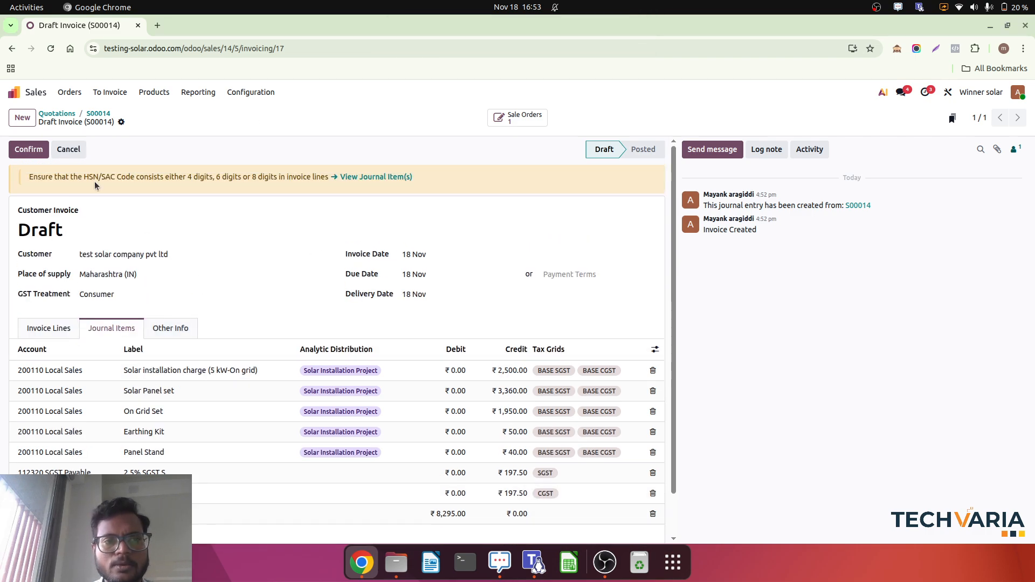
left_click(26, 147)
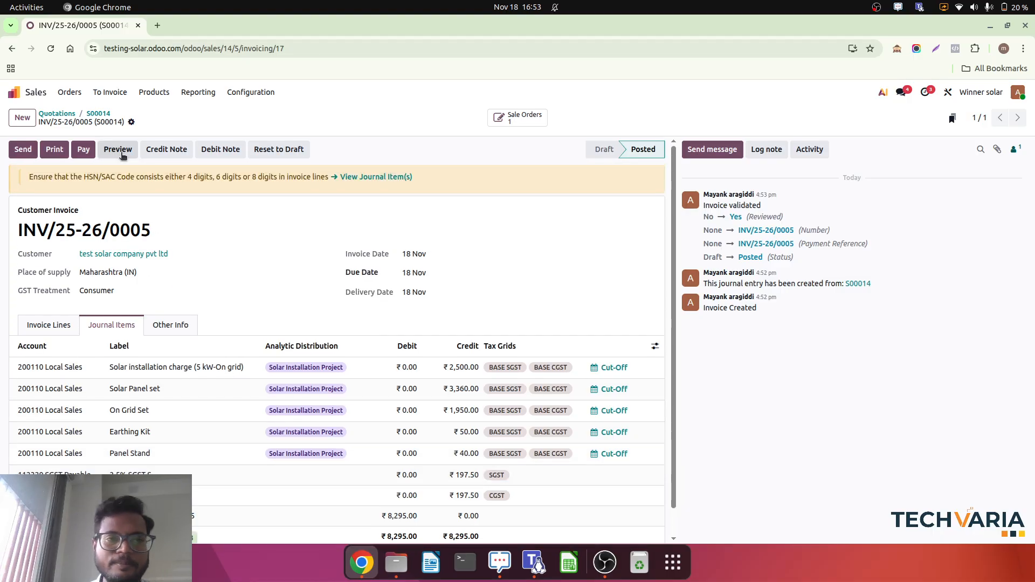
Register the invoice's ₹ 8,295.00 payment in the Bank journal with Manual Payment, and open the payment record.
left_click(84, 152)
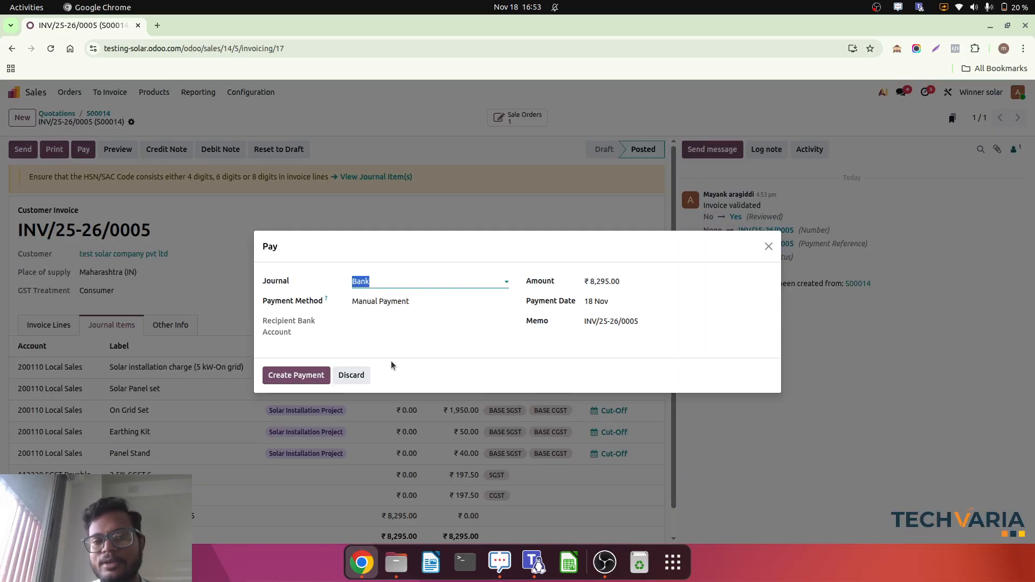
left_click(296, 377)
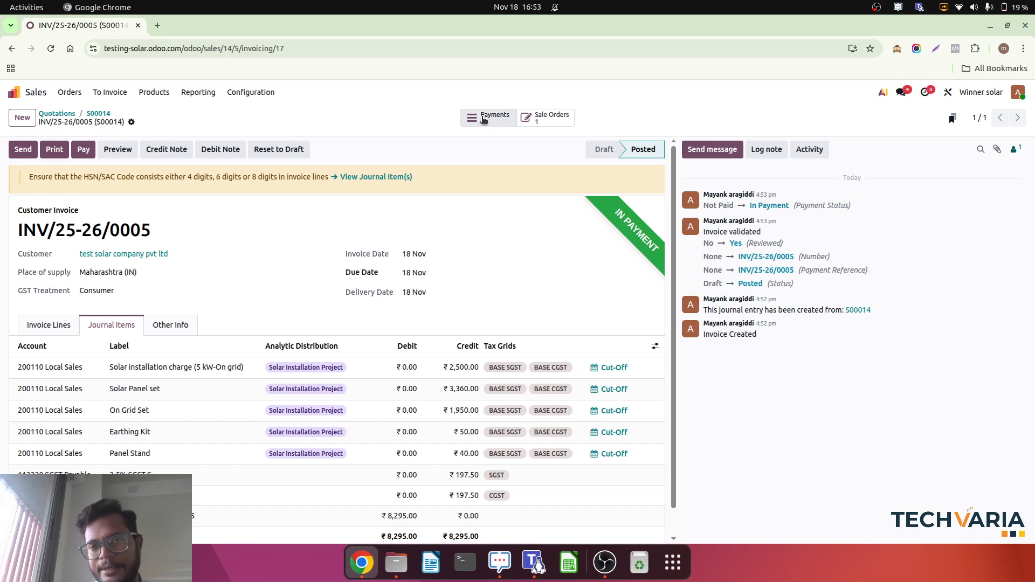
left_click(483, 118)
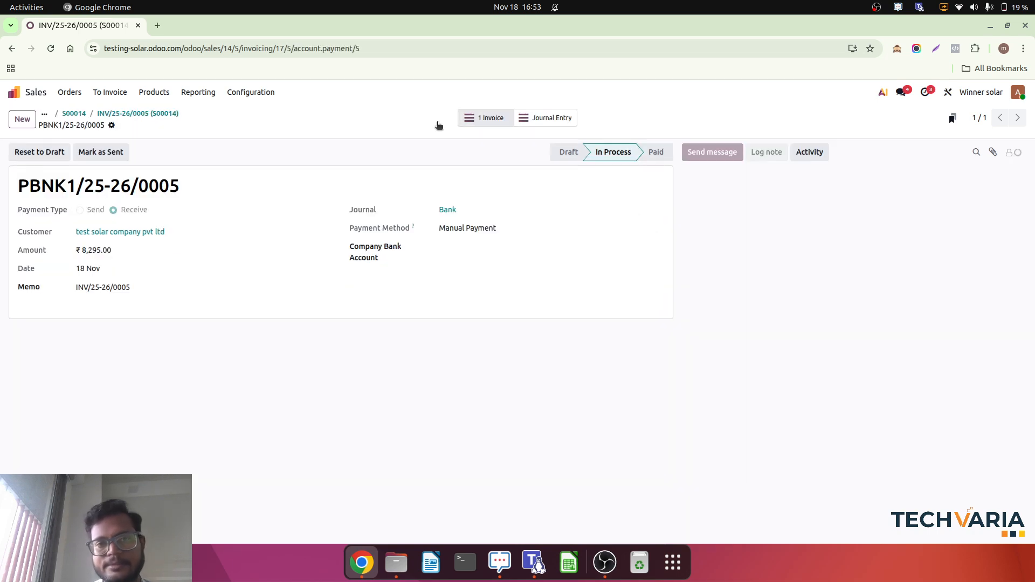
Return from the payment through the invoice to the sales order, and go back to the apps overview.
left_click(167, 118)
left_click(99, 114)
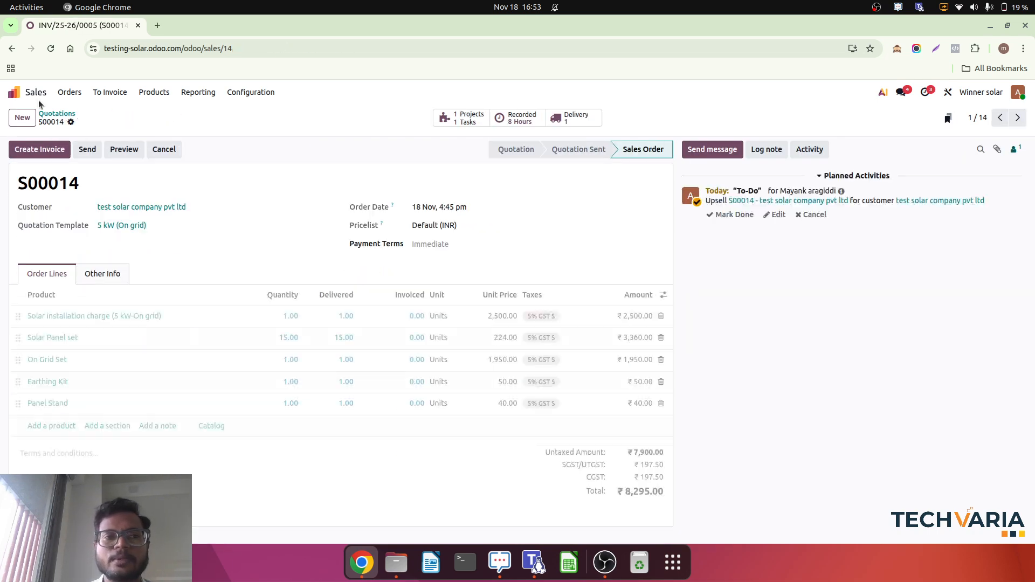
left_click(14, 92)
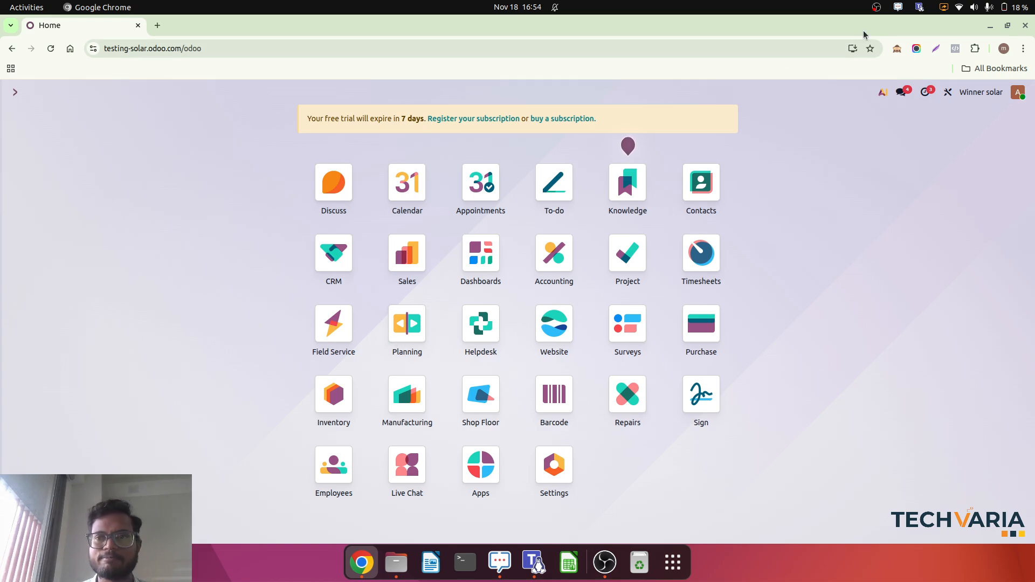
left_click(877, 7)
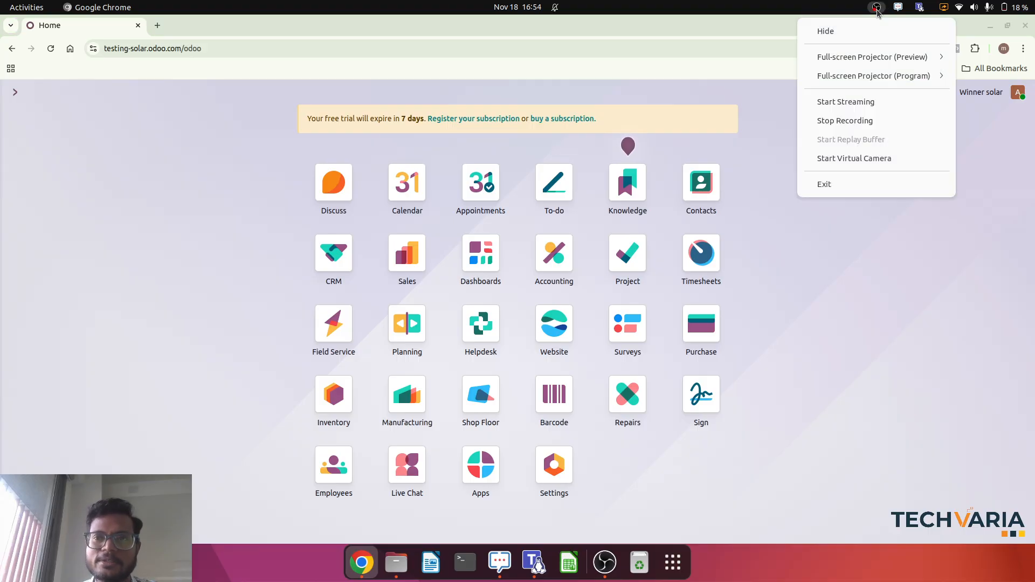